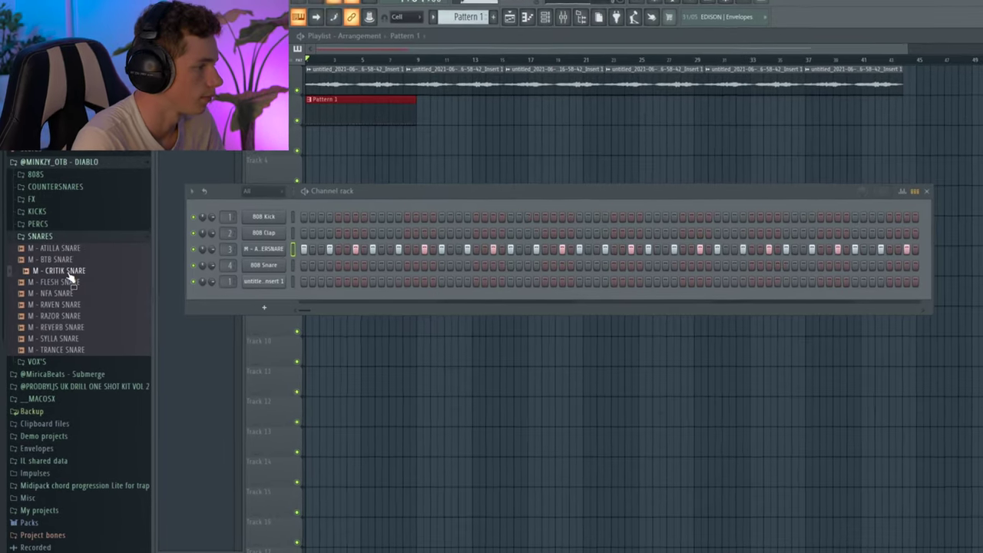
Step: Replace the 808 Snare channel's sample with M - CRITIK SNARE from the SNARES folder
{"action": "left_click", "coordinate": [59, 272]}
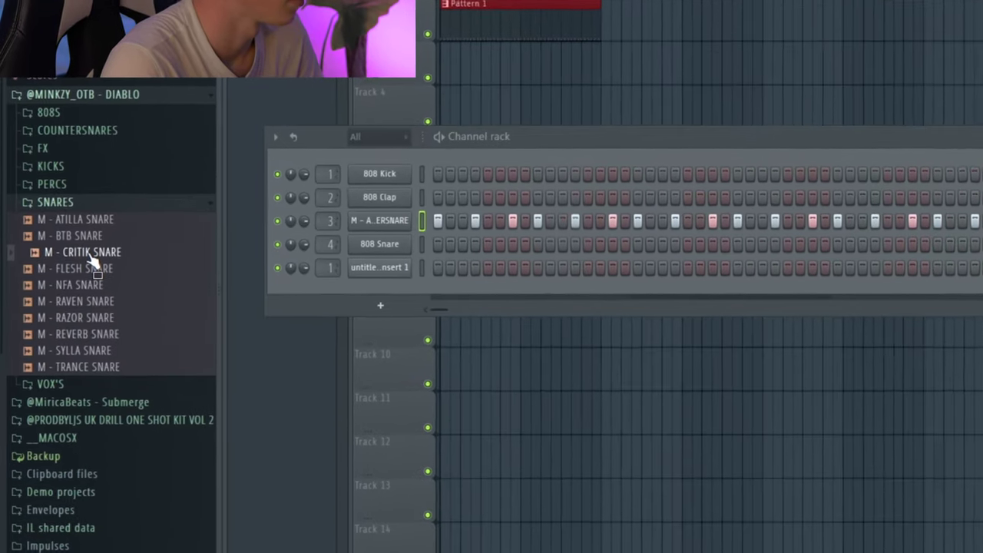
{"action": "left_click_drag", "start_coordinate": [91, 261], "coordinate": [415, 269]}
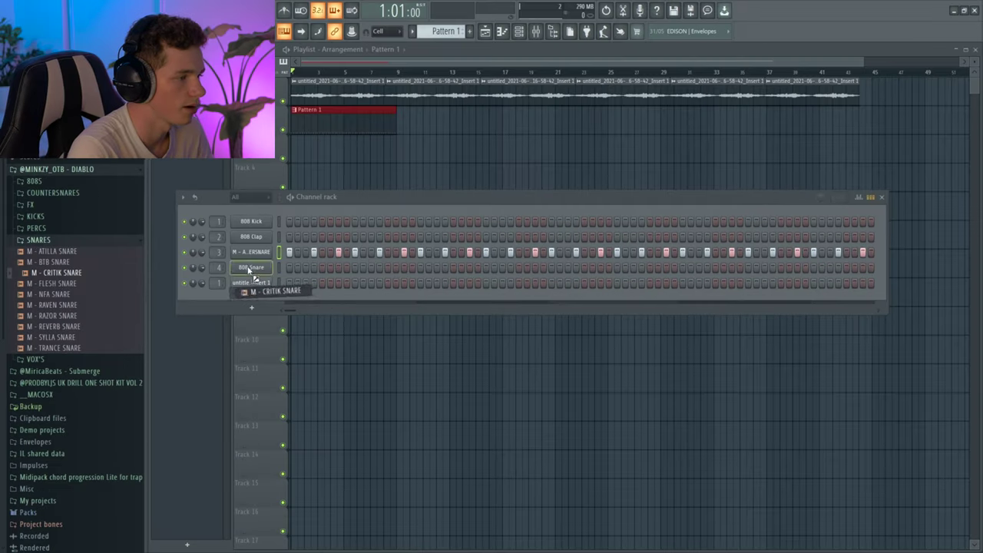
{"action": "key", "text": "space"}
Step: Place Critik snare hits on steps 9, 29, 41 and 61 of its channel, checking them against the playing loop
{"action": "right_click", "coordinate": [347, 269]}
{"action": "left_click", "coordinate": [347, 279]}
{"action": "key", "text": "space"}
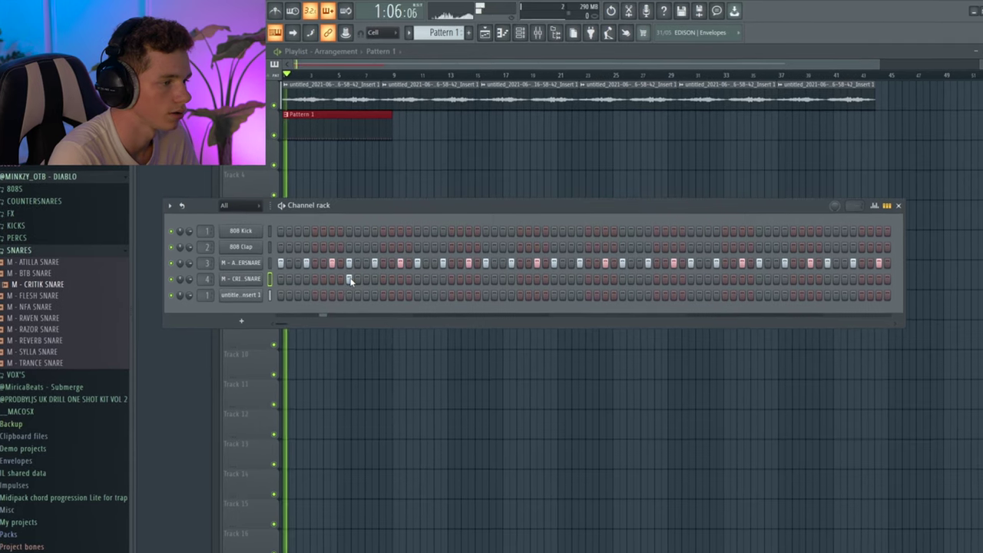
{"action": "key", "text": "space"}
{"action": "key", "text": "space"}
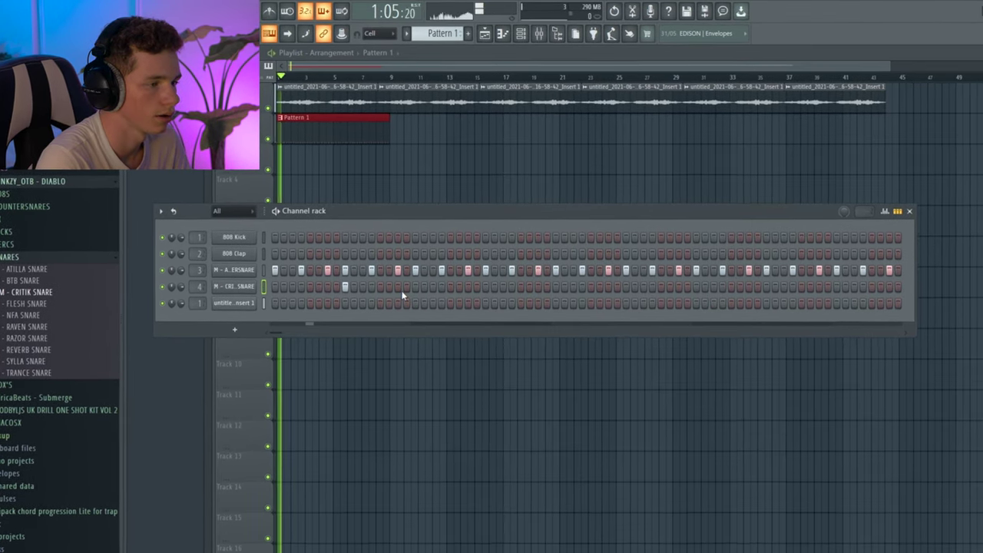
{"action": "left_click", "coordinate": [519, 283]}
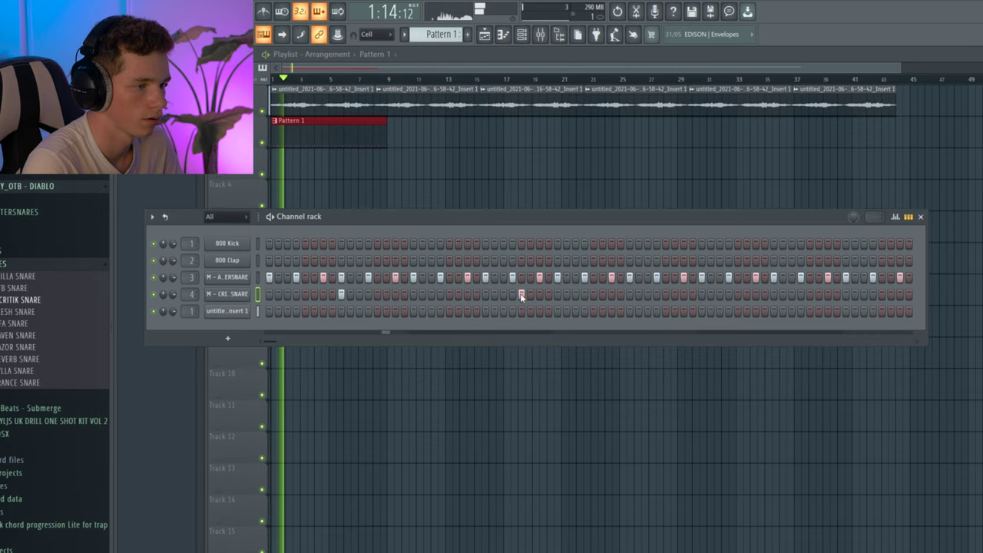
{"action": "left_click", "coordinate": [631, 298]}
{"action": "key", "text": "space"}
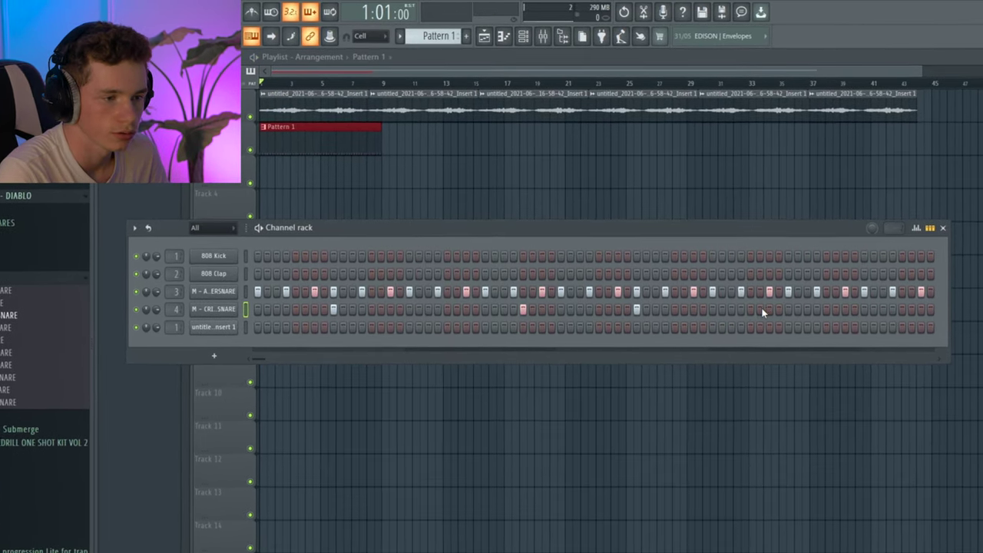
{"action": "left_click", "coordinate": [817, 312]}
{"action": "key", "text": "space"}
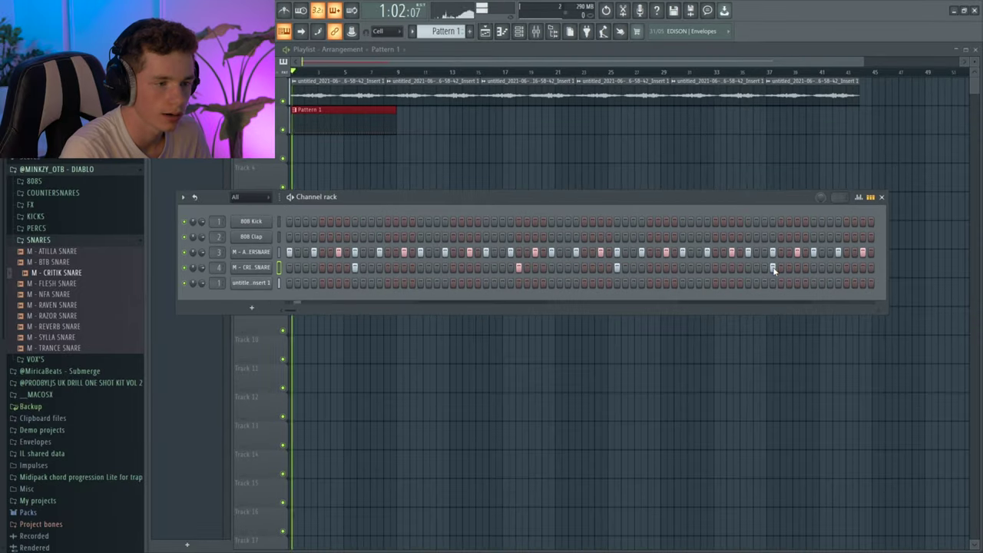
{"action": "left_click", "coordinate": [782, 267]}
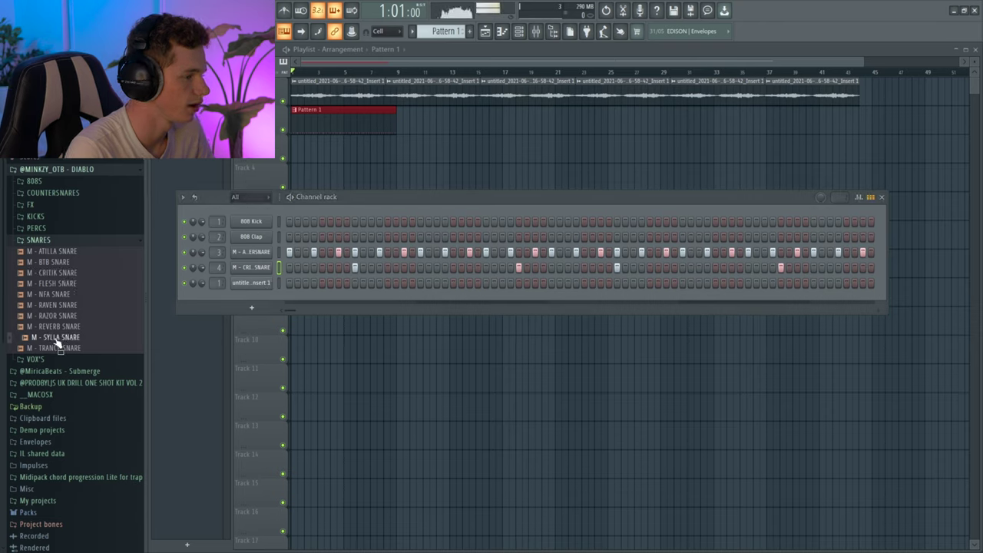
Step: Add M - SYLLA SNARE as a new channel below the Critik snare, copy the Critik hits into it and play the pattern
{"action": "left_click_drag", "start_coordinate": [260, 283], "coordinate": [259, 284]}
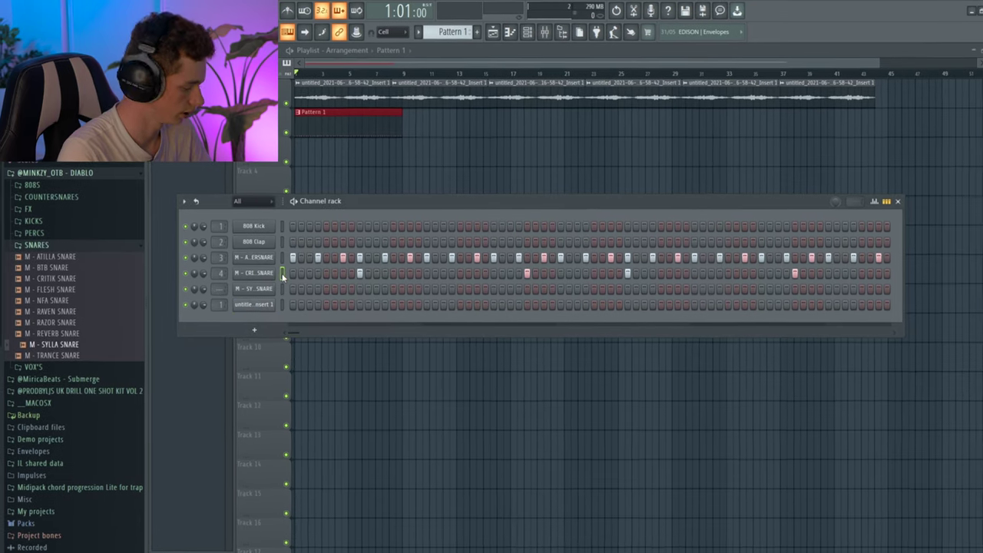
{"action": "key", "text": "ctrl+v"}
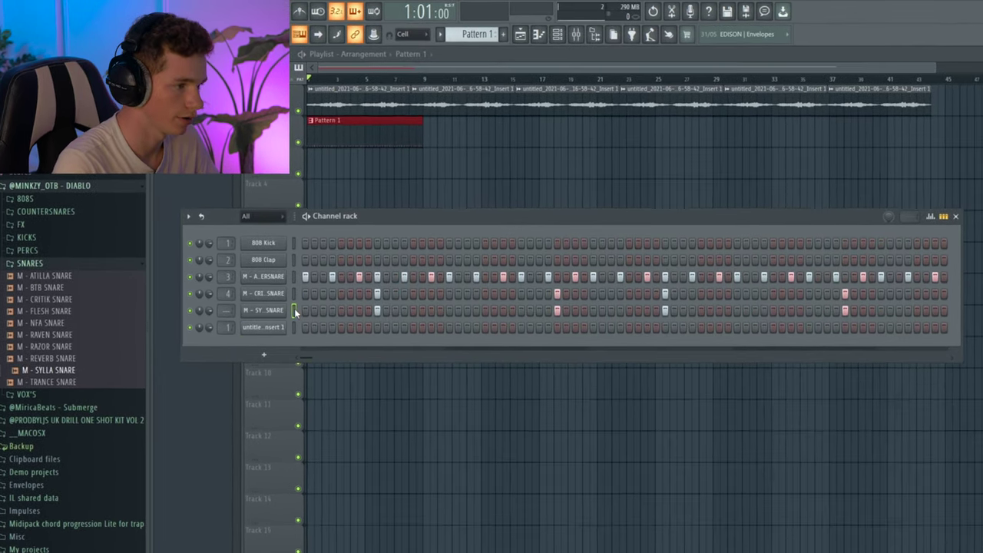
{"action": "key", "text": "space"}
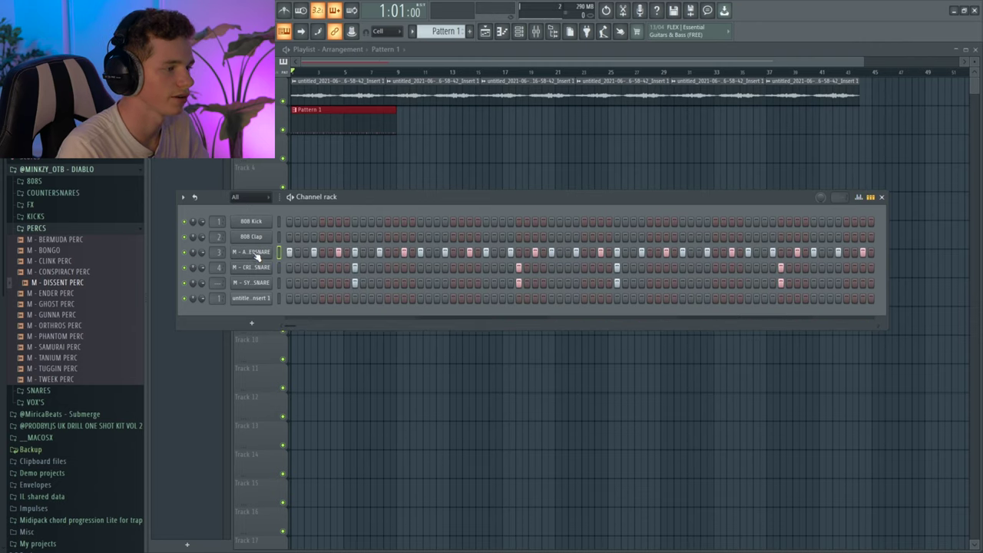
Step: In the ARYA COUNTERSNARE piano roll, add a fast three-note roll one semitone above C5 shortly before bar 2 and audition it
{"action": "right_click", "coordinate": [276, 250]}
{"action": "left_click", "coordinate": [298, 255]}
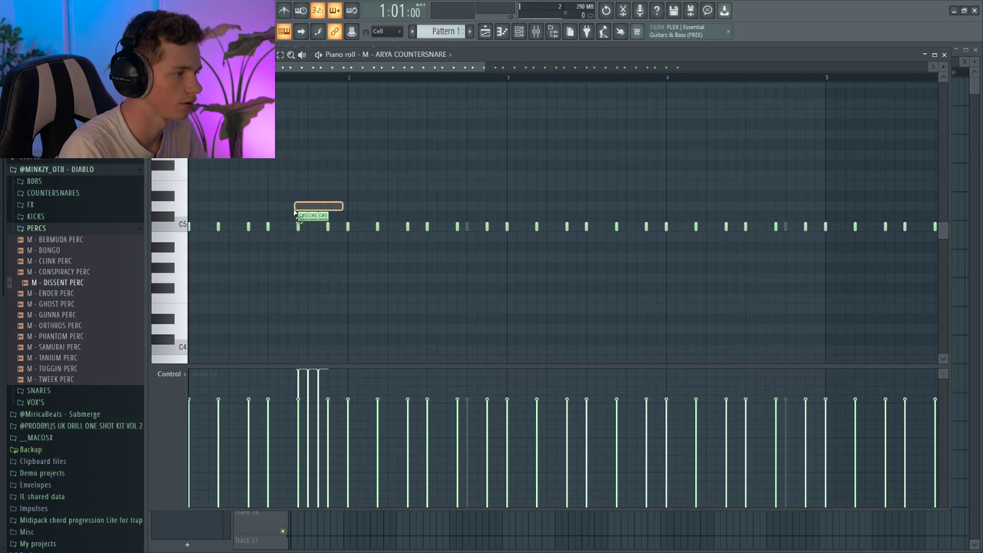
{"action": "left_click_drag", "start_coordinate": [295, 211], "coordinate": [297, 212]}
{"action": "scroll", "coordinate": [317, 215], "scroll_direction": "up", "scroll_amount": 3}
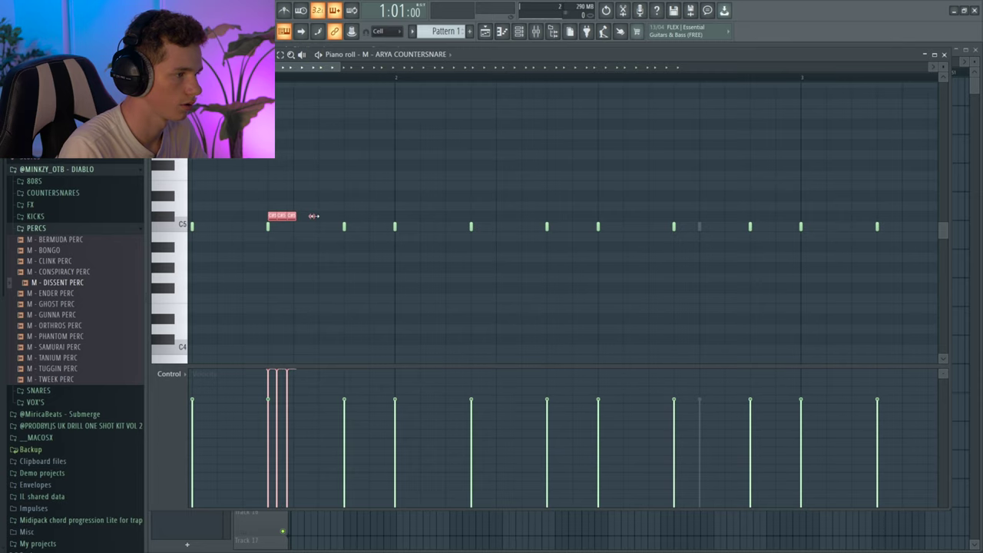
{"action": "key", "text": "space"}
{"action": "scroll", "coordinate": [313, 215], "scroll_direction": "down", "scroll_amount": 4}
{"action": "key", "text": "space"}
{"action": "key", "text": "space"}
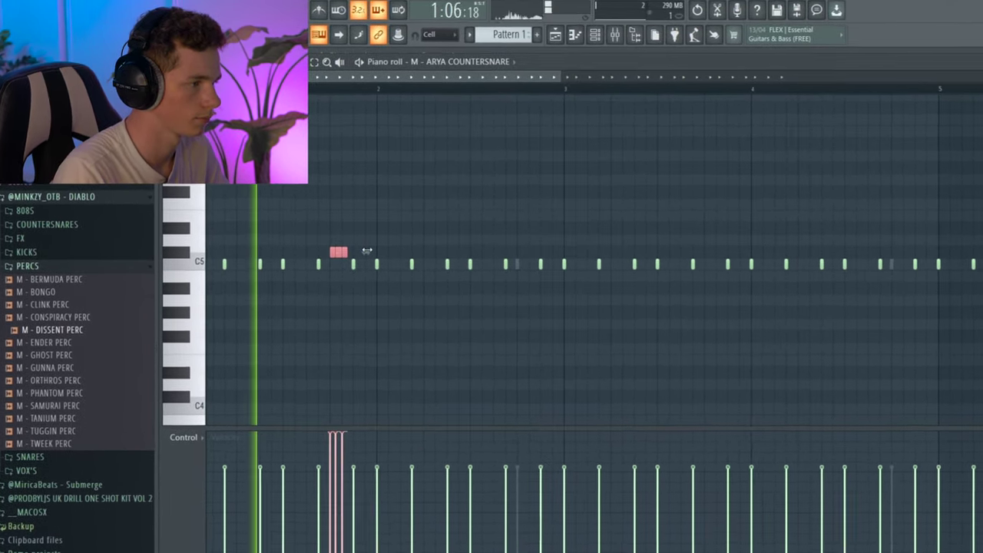
{"action": "key", "text": "space"}
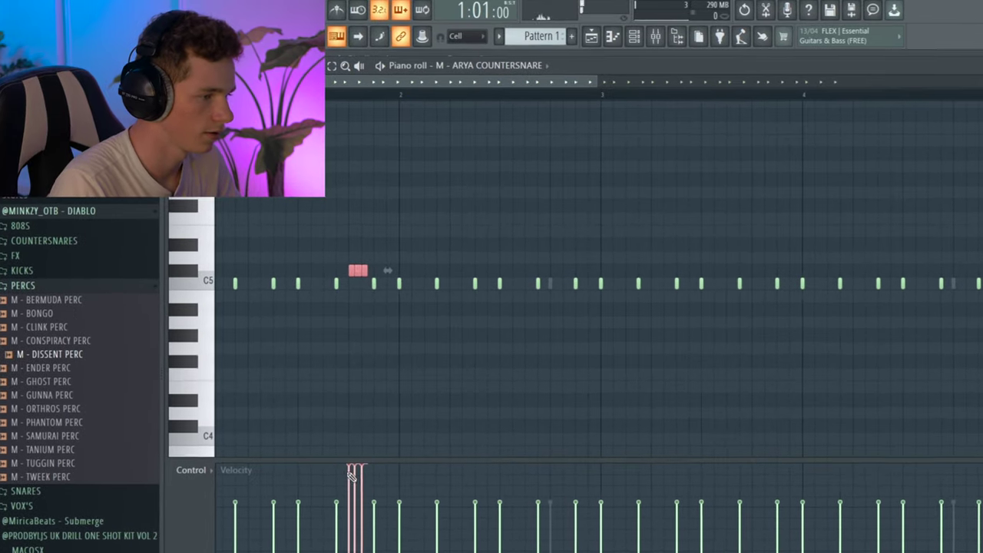
Step: Shape the three roll notes before bar 2 with descending velocities and play them back
{"action": "left_click_drag", "start_coordinate": [350, 475], "coordinate": [356, 498]}
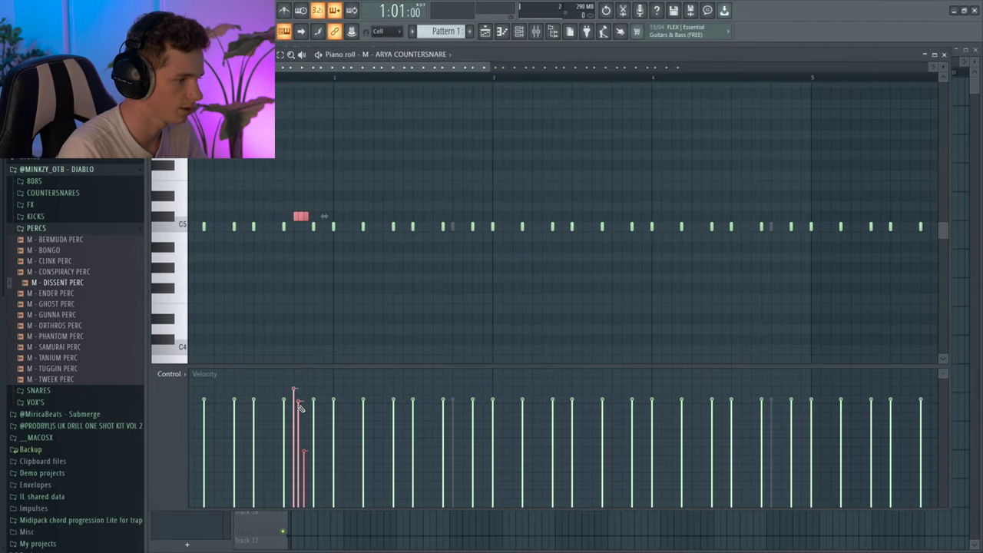
{"action": "key", "text": "space"}
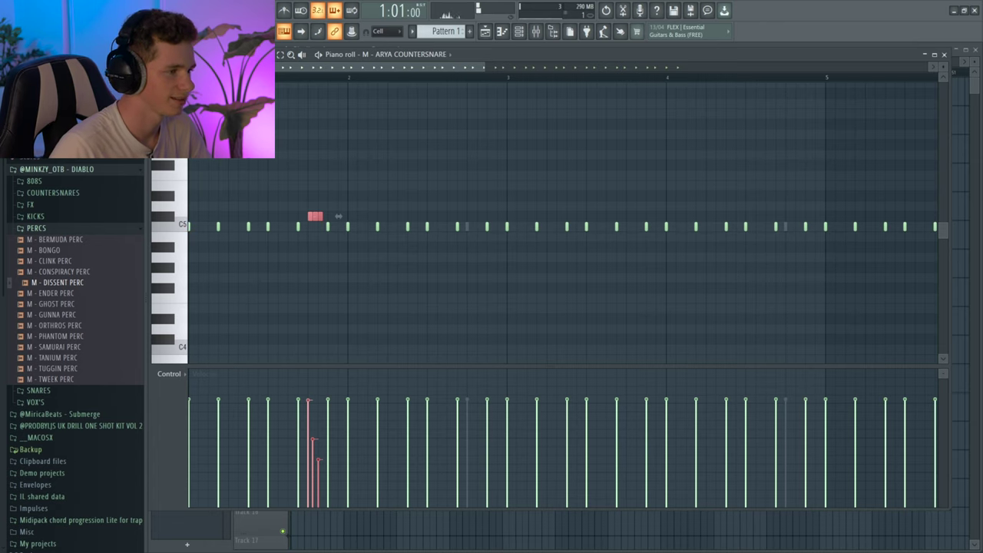
{"action": "key", "text": "space"}
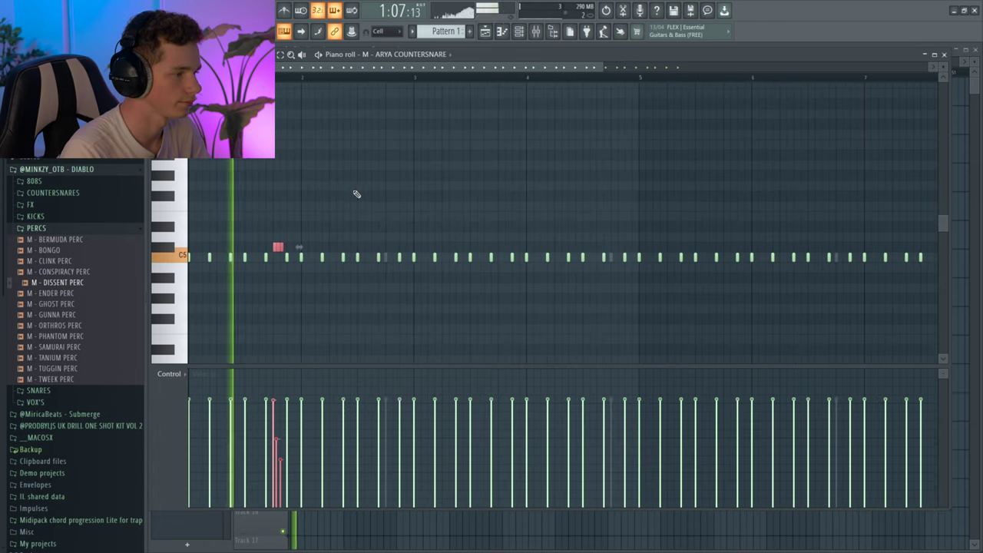
Step: Add two countersnare notes one semitone above C5 just before bar 3 and set the first one's velocity lower than the second's
{"action": "scroll", "coordinate": [355, 201], "scroll_direction": "down", "scroll_amount": 1}
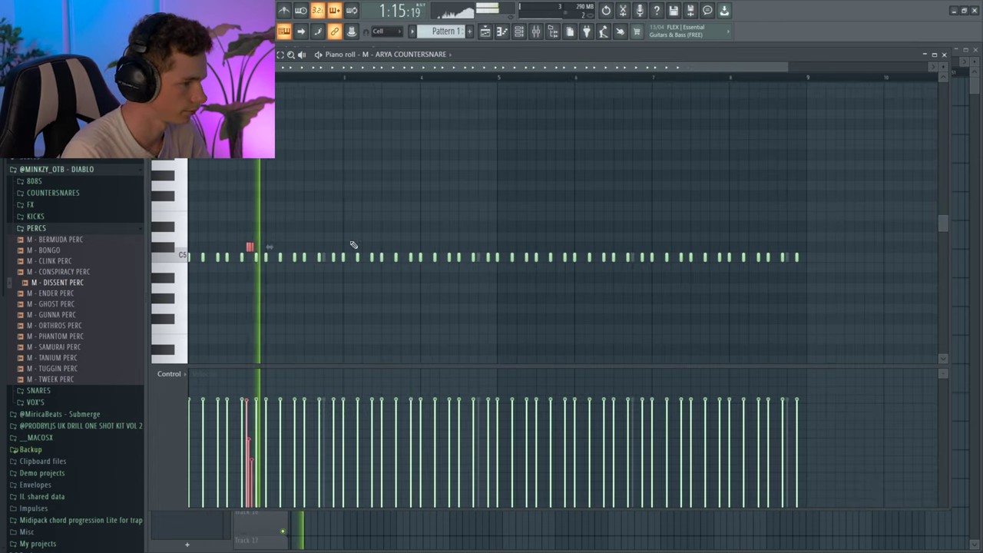
{"action": "left_click", "coordinate": [324, 247]}
{"action": "key", "text": "space"}
{"action": "scroll", "coordinate": [321, 247], "scroll_direction": "up", "scroll_amount": 5}
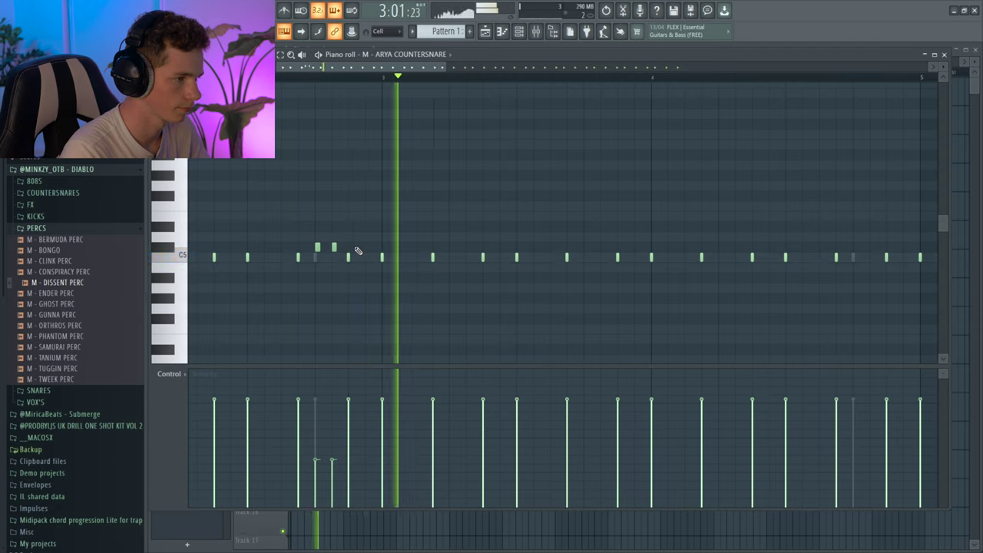
{"action": "key", "text": "space"}
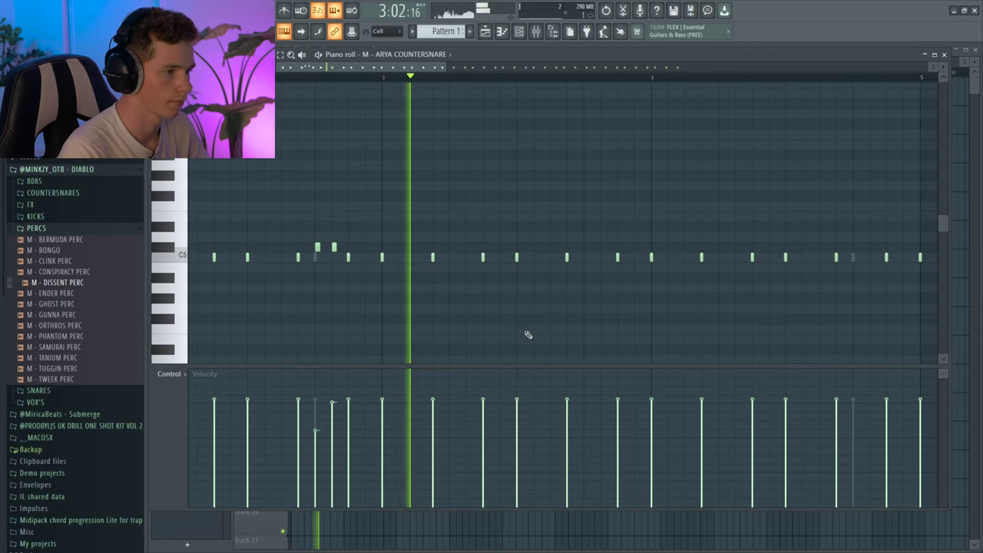
Step: Add further countersnare hits and short rolls through bars 3 to 8, vary their velocities, and audition the whole pattern
{"action": "scroll", "coordinate": [538, 331], "scroll_direction": "down", "scroll_amount": 3}
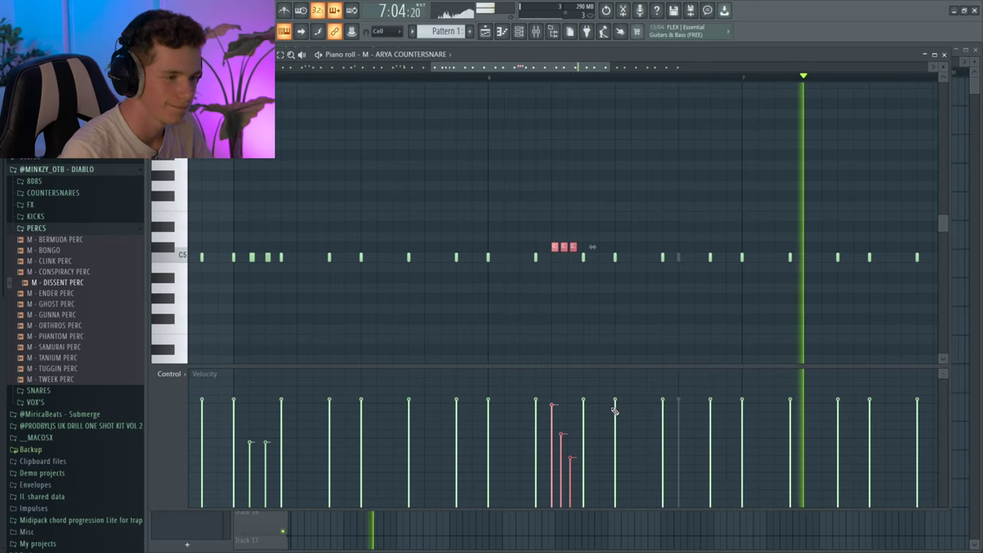
{"action": "scroll", "coordinate": [756, 304], "scroll_direction": "down", "scroll_amount": 6}
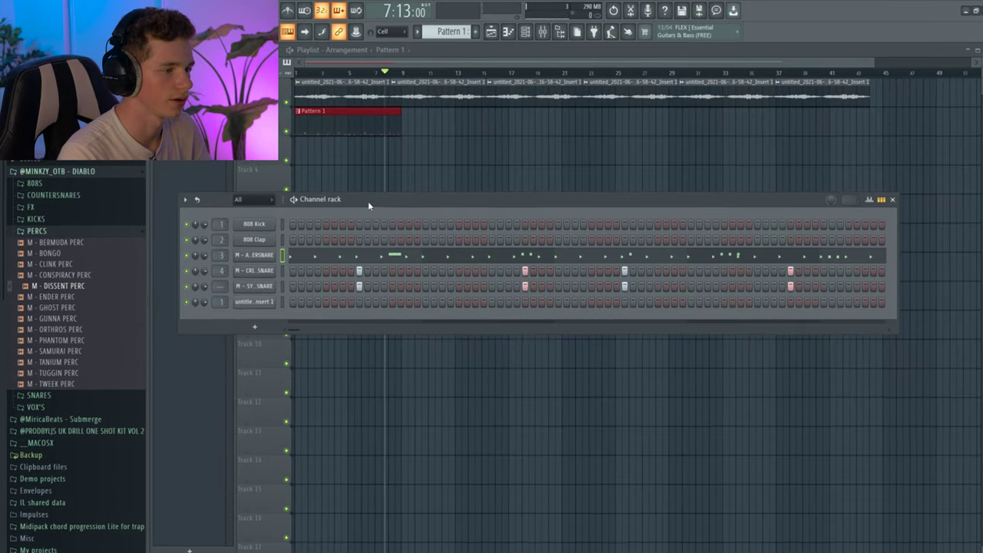
{"action": "key", "text": "space"}
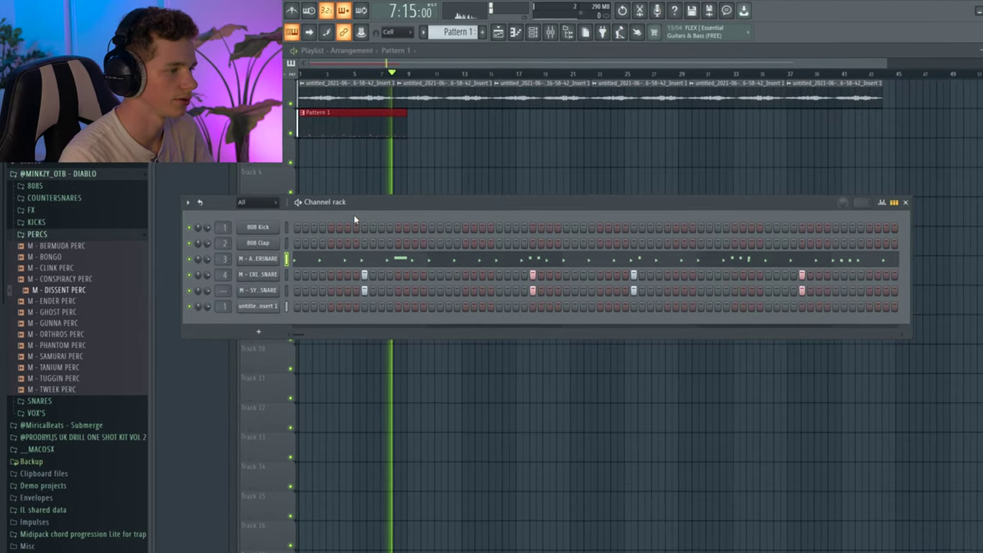
{"action": "key", "text": "space"}
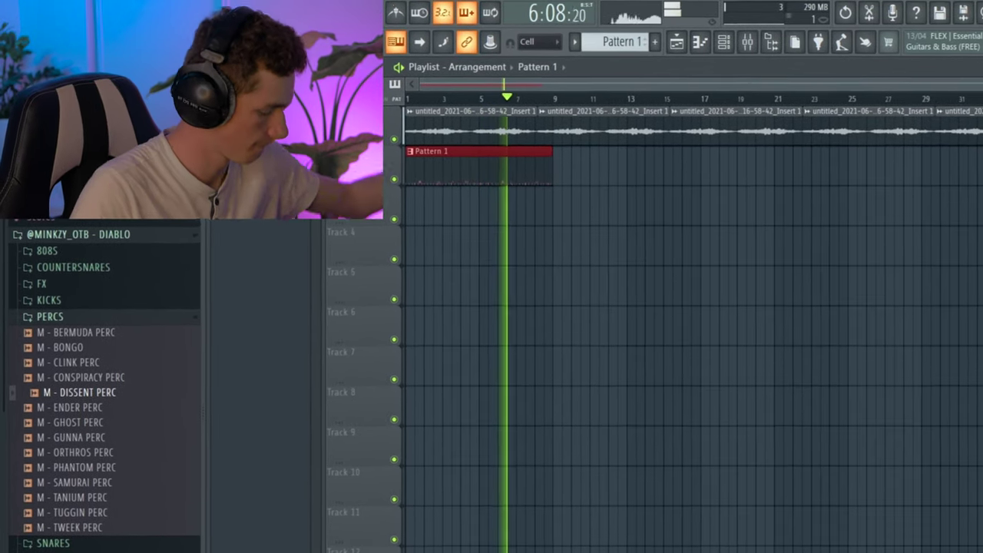
{"action": "key", "text": "space"}
Step: Add M - ENDER PERC from the PERCS folder as a new channel below the Sylla snare and open its piano roll
{"action": "double_click", "coordinate": [487, 182]}
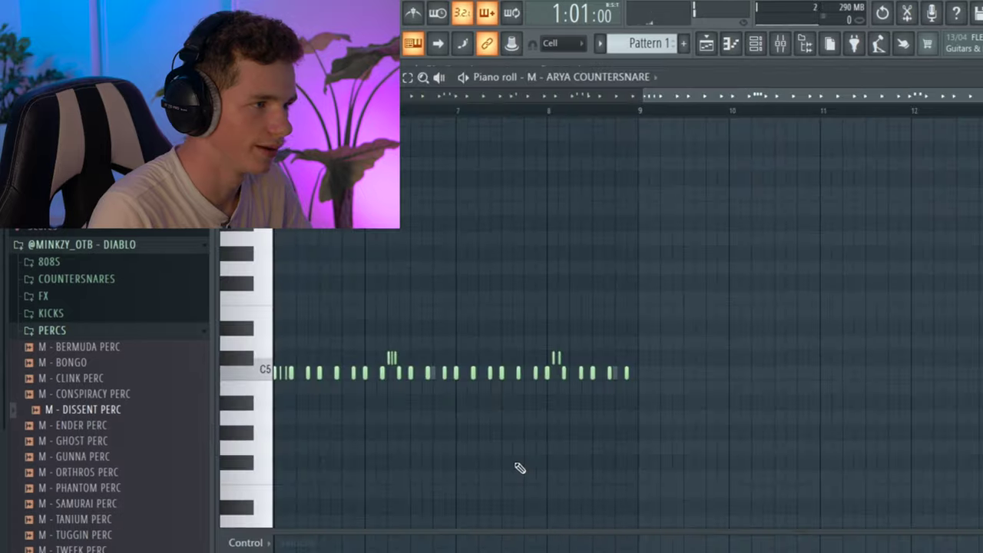
{"action": "left_click", "coordinate": [739, 43]}
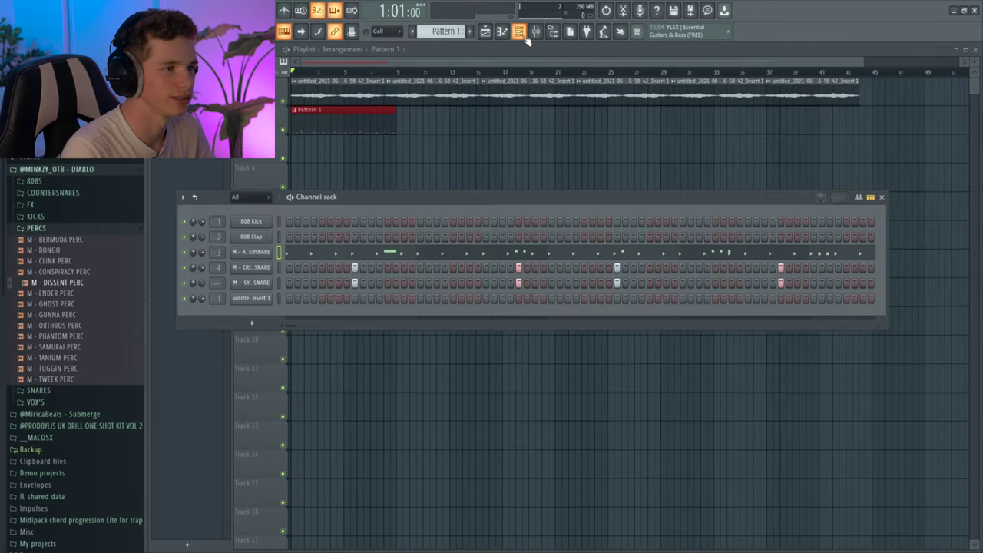
{"action": "left_click", "coordinate": [523, 36]}
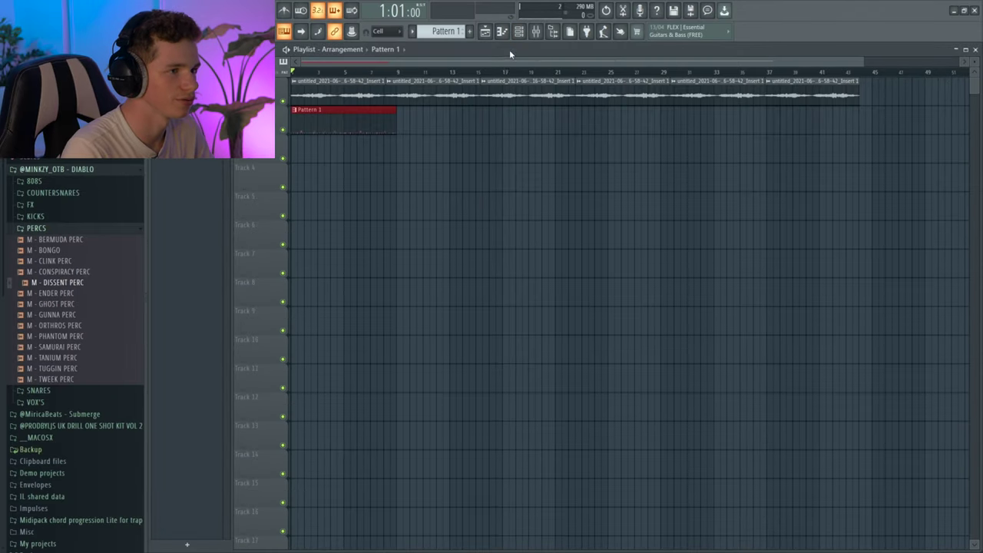
{"action": "left_click", "coordinate": [519, 31]}
{"action": "left_click", "coordinate": [53, 238]}
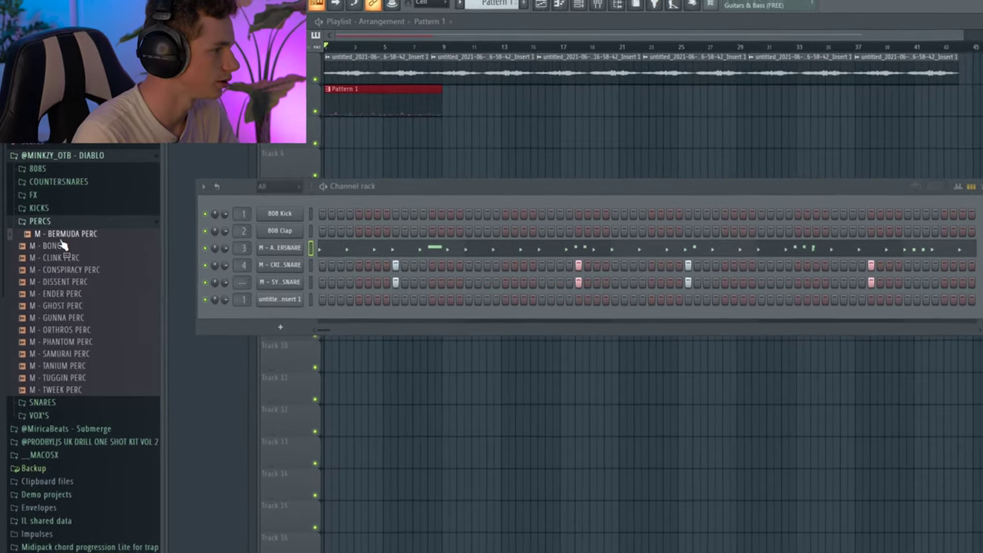
{"action": "left_click", "coordinate": [66, 294]}
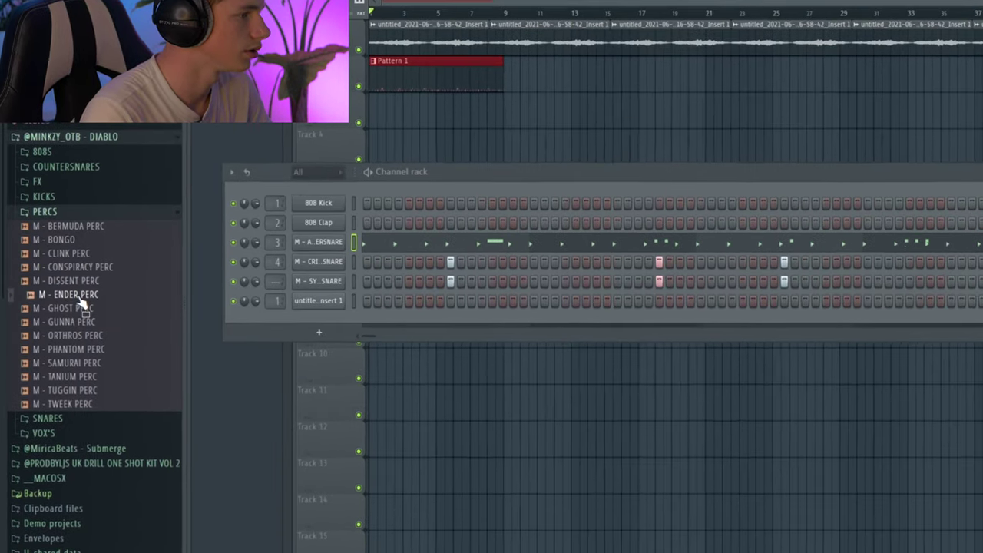
{"action": "right_click", "coordinate": [250, 299]}
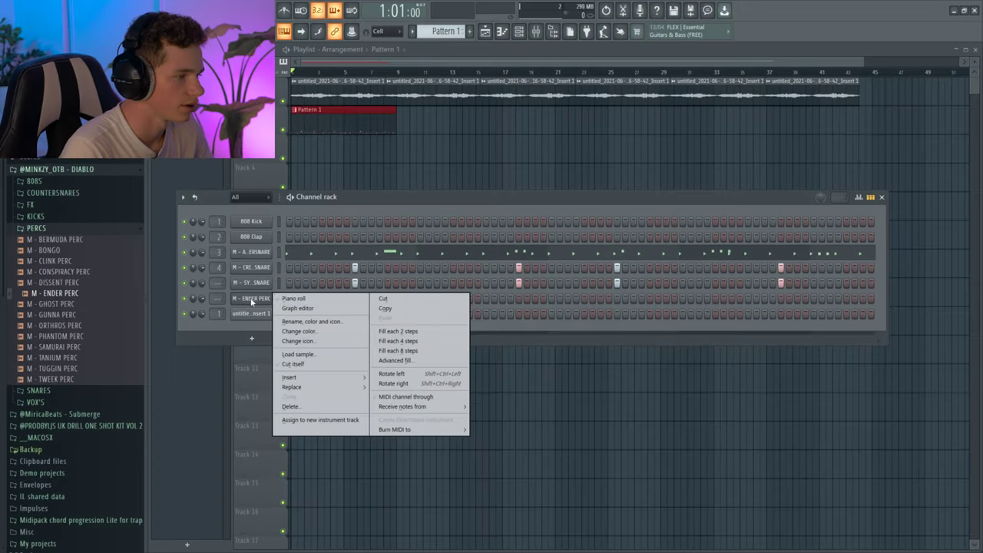
{"action": "left_click", "coordinate": [281, 298]}
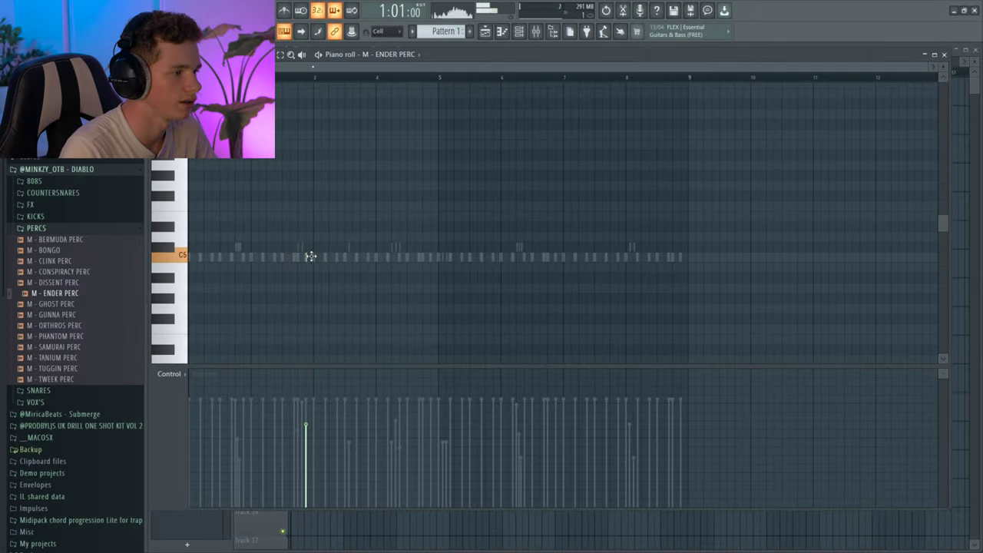
Step: Place three Ender perc notes on C5 in bar 3, starting on its first beat, with descending velocities
{"action": "key", "text": "space"}
{"action": "scroll", "coordinate": [310, 256], "scroll_direction": "up", "scroll_amount": 2}
{"action": "key", "text": "space"}
{"action": "key", "text": "space"}
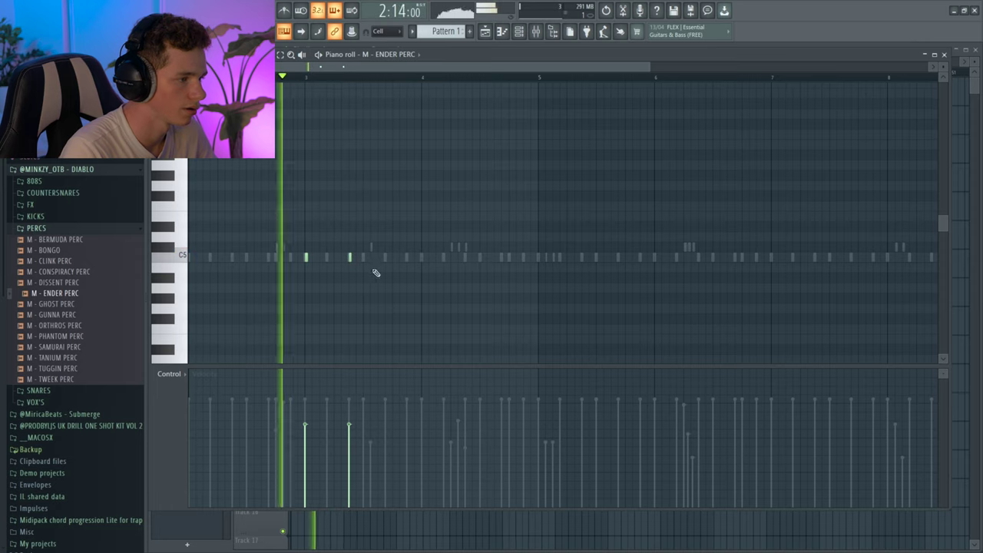
{"action": "key", "text": "space"}
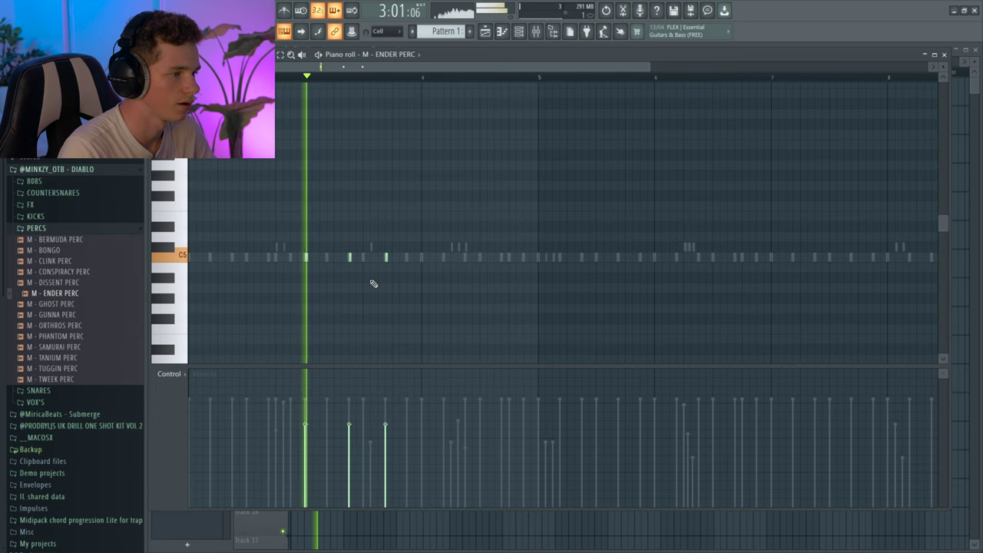
{"action": "key", "text": "space"}
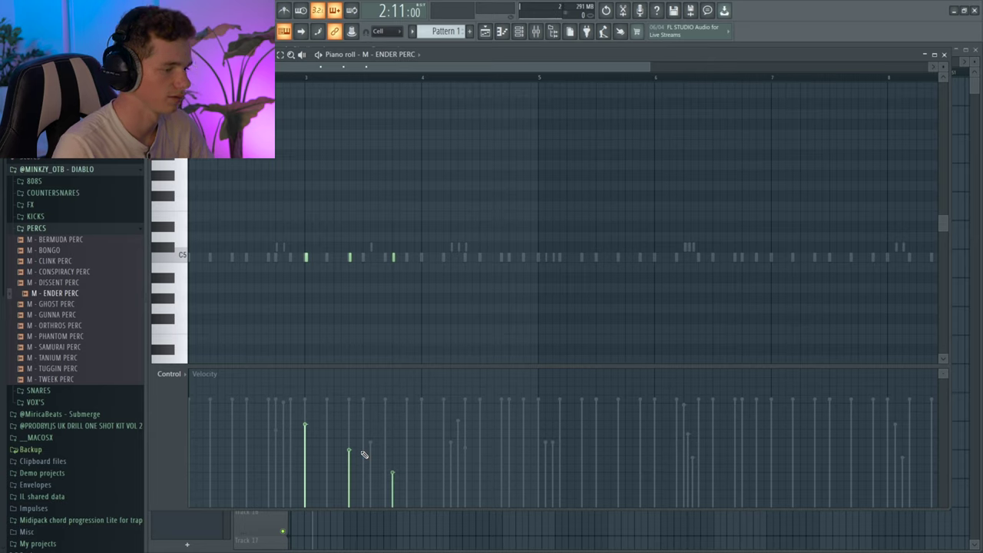
Step: Audition the Ender perc notes, and duplicate the first four bars into bars 5 to 8
{"action": "key", "text": "space"}
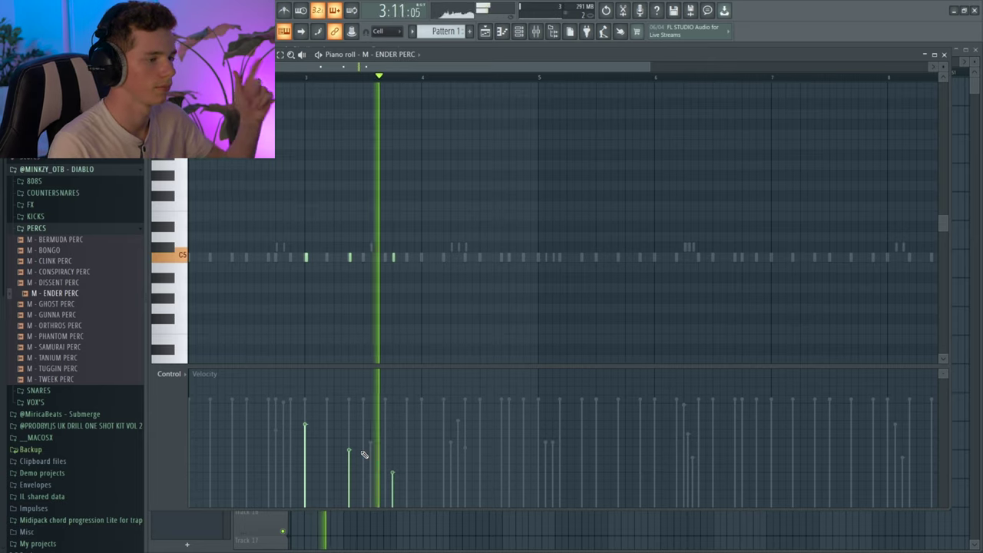
{"action": "key", "text": "space"}
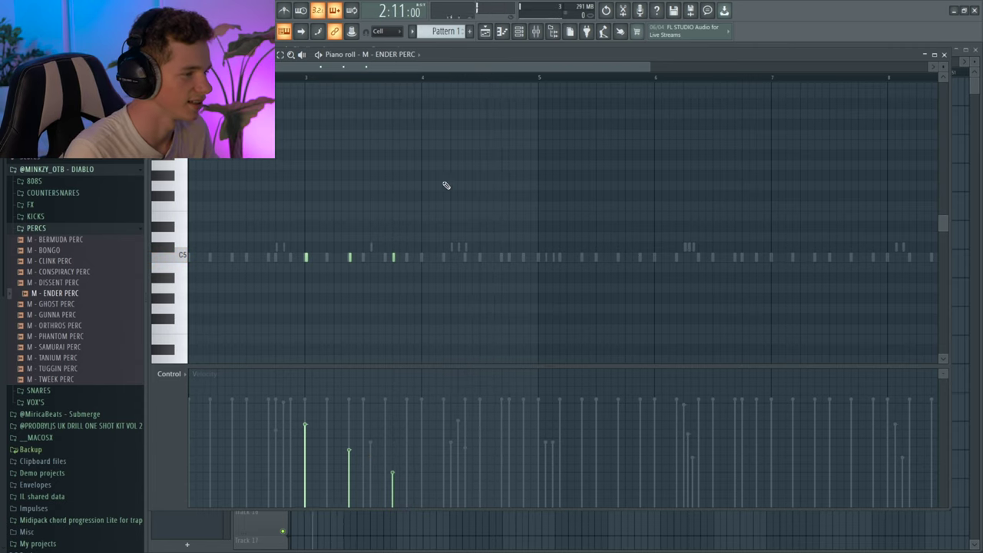
{"action": "scroll", "coordinate": [446, 185], "scroll_direction": "down", "scroll_amount": 4, "text": "ctrl"}
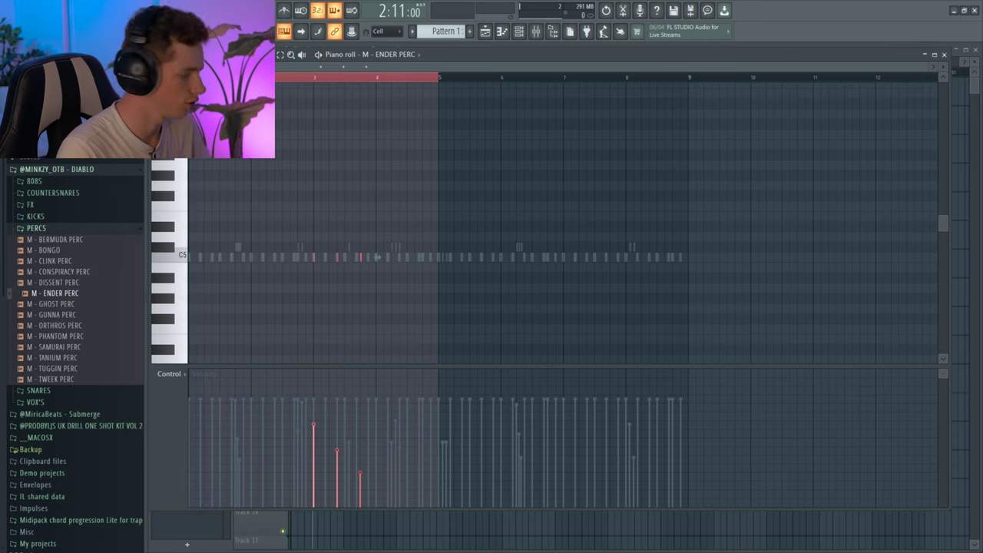
{"action": "key", "text": "ctrl+b"}
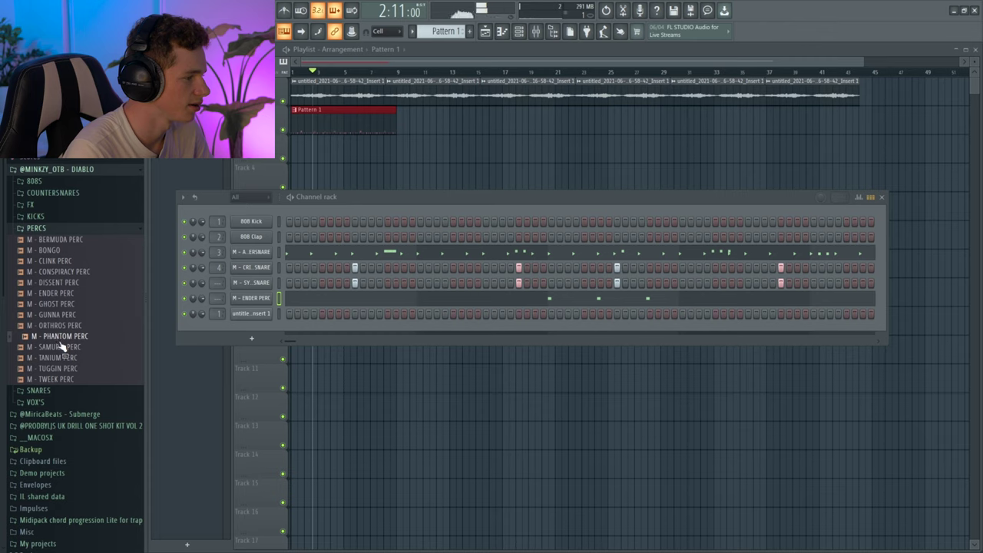
Step: Add M - PHANTOM PERC as a new channel below the Ender perc and open its piano roll
{"action": "left_click_drag", "start_coordinate": [61, 347], "coordinate": [252, 311]}
{"action": "right_click", "coordinate": [269, 311]}
{"action": "left_click", "coordinate": [301, 317]}
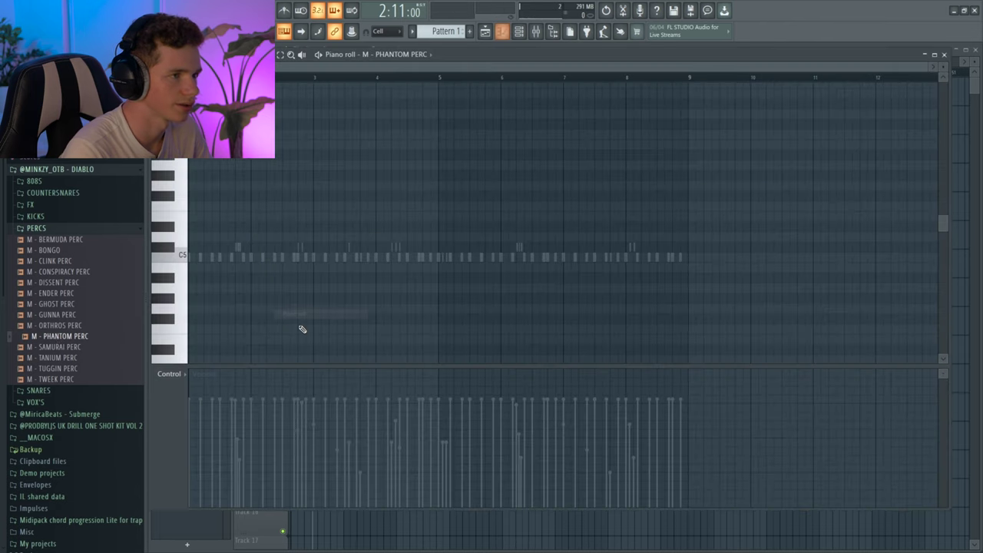
Step: Place two Phantom perc notes on C5 late in bar 3, with the second one's velocity higher than the first's, and audition them
{"action": "key", "text": "space"}
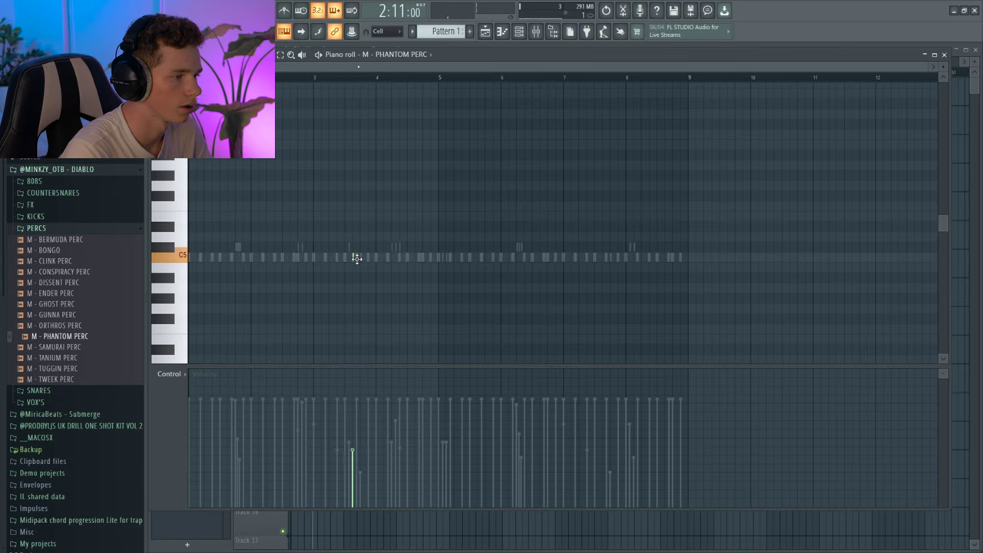
{"action": "scroll", "coordinate": [369, 262], "scroll_direction": "up", "scroll_amount": 4}
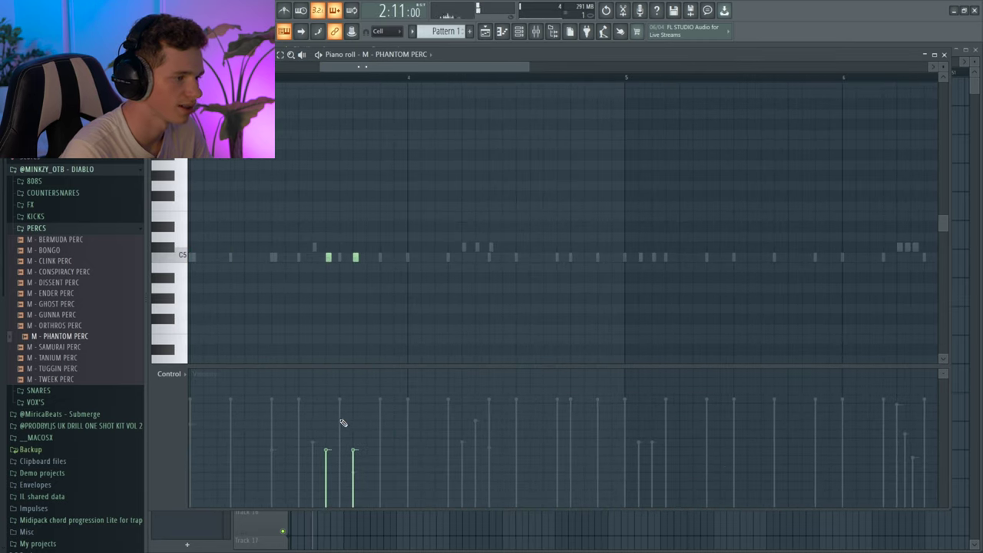
{"action": "scroll", "coordinate": [346, 319], "scroll_direction": "down", "scroll_amount": 2}
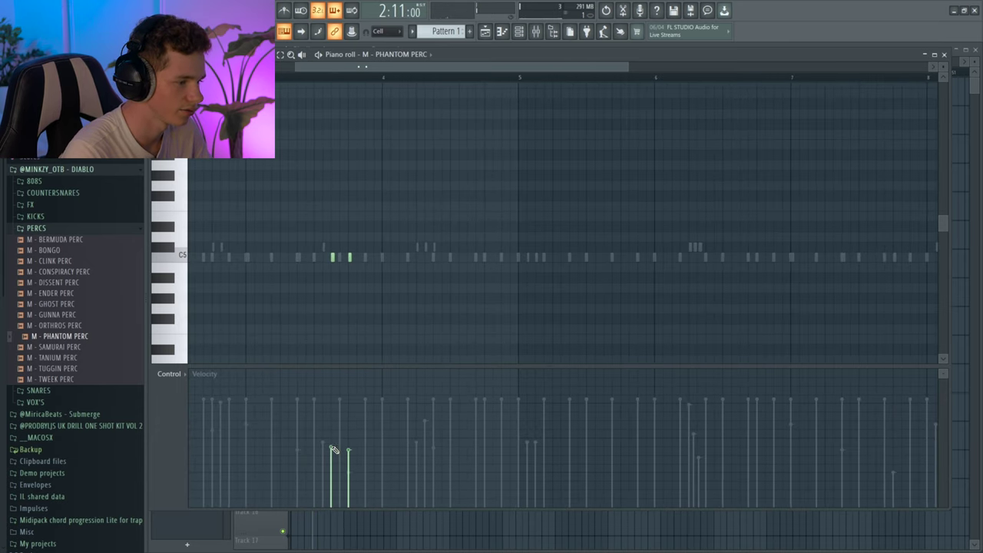
{"action": "key", "text": "space"}
{"action": "left_click_drag", "start_coordinate": [362, 417], "coordinate": [350, 386]}
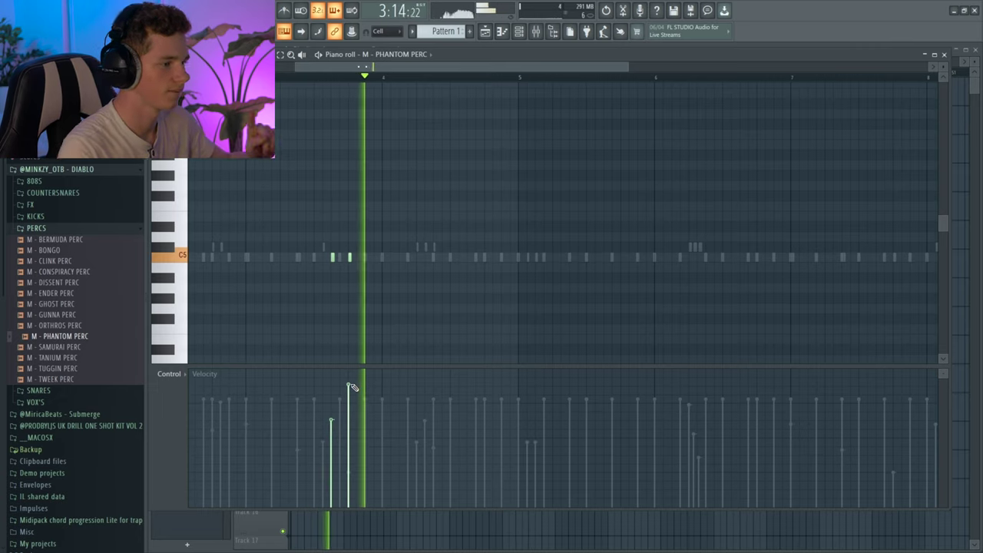
{"action": "key", "text": "space"}
{"action": "scroll", "coordinate": [512, 413], "scroll_direction": "down", "scroll_amount": 3}
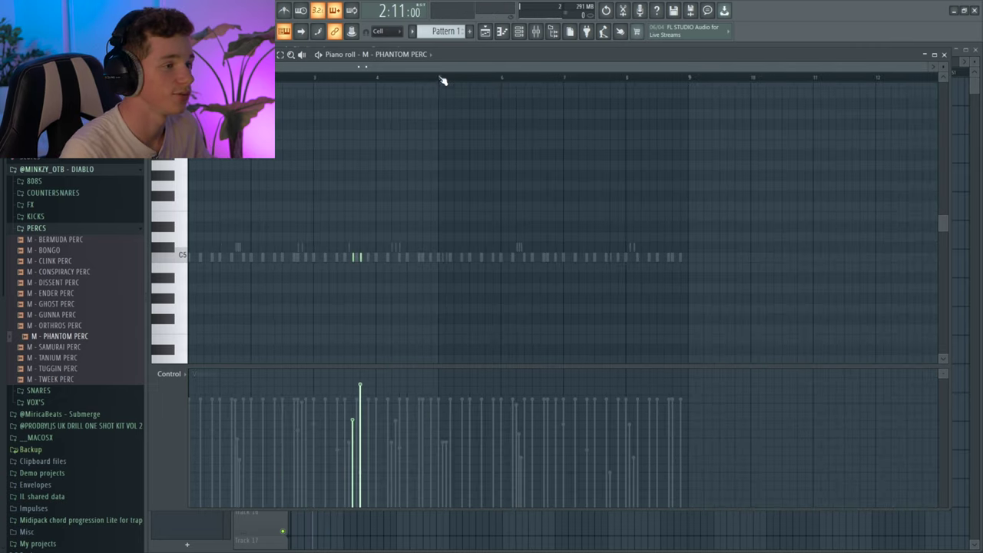
Step: Duplicate the Phantom perc's first four bars into bars 5 to 8 and close the piano roll
{"action": "left_click_drag", "start_coordinate": [440, 78], "coordinate": [190, 77]}
{"action": "key", "text": "ctrl+b"}
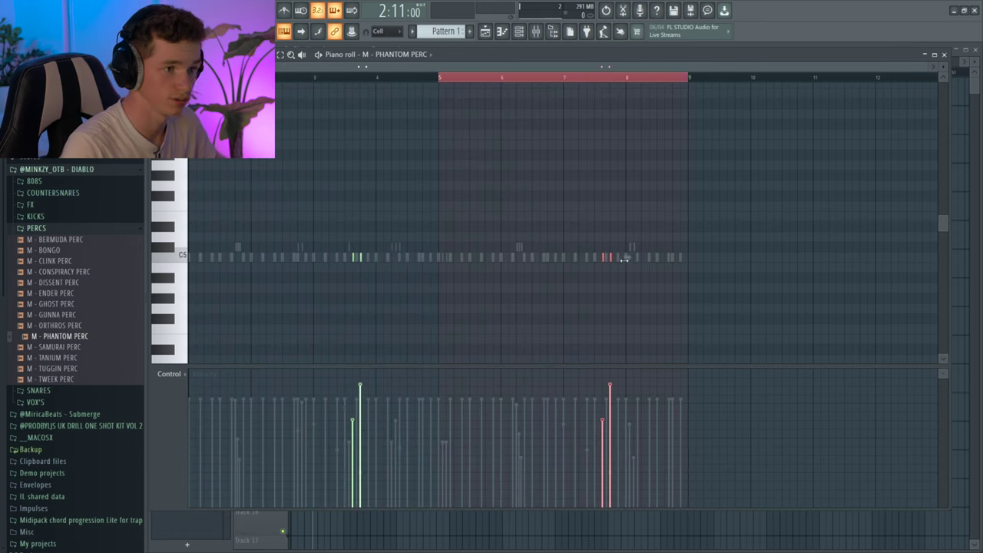
{"action": "left_click", "coordinate": [944, 54]}
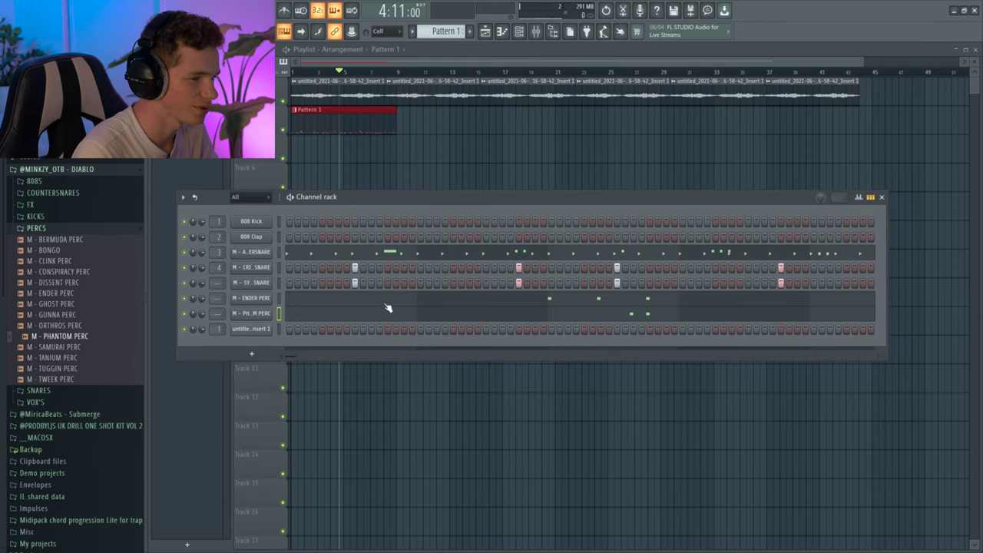
Step: Add M - SATAN VOX from the VOX'S folder as a new channel with a hit on step 1, and audition it
{"action": "left_click", "coordinate": [36, 228]}
{"action": "left_click", "coordinate": [35, 251]}
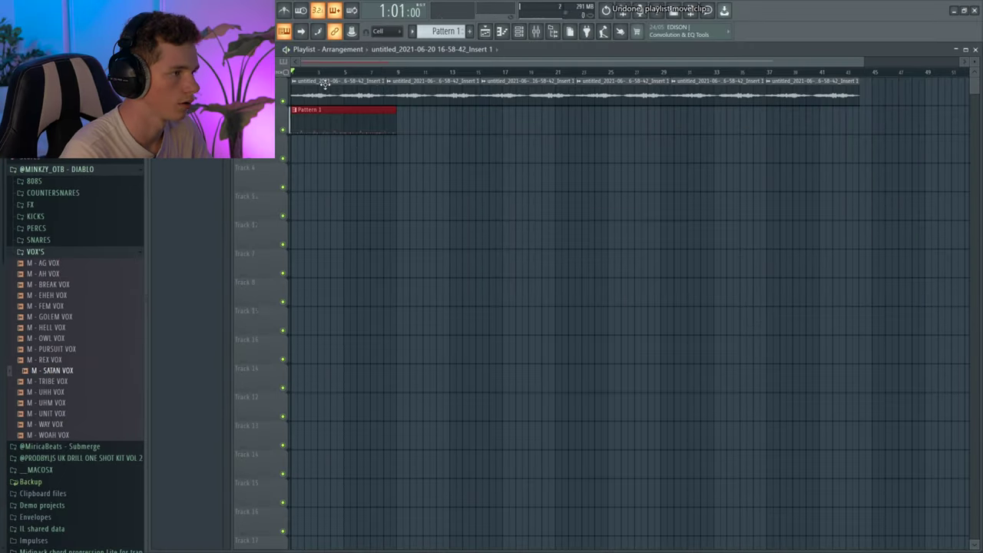
{"action": "key", "text": "space"}
{"action": "left_click", "coordinate": [523, 36]}
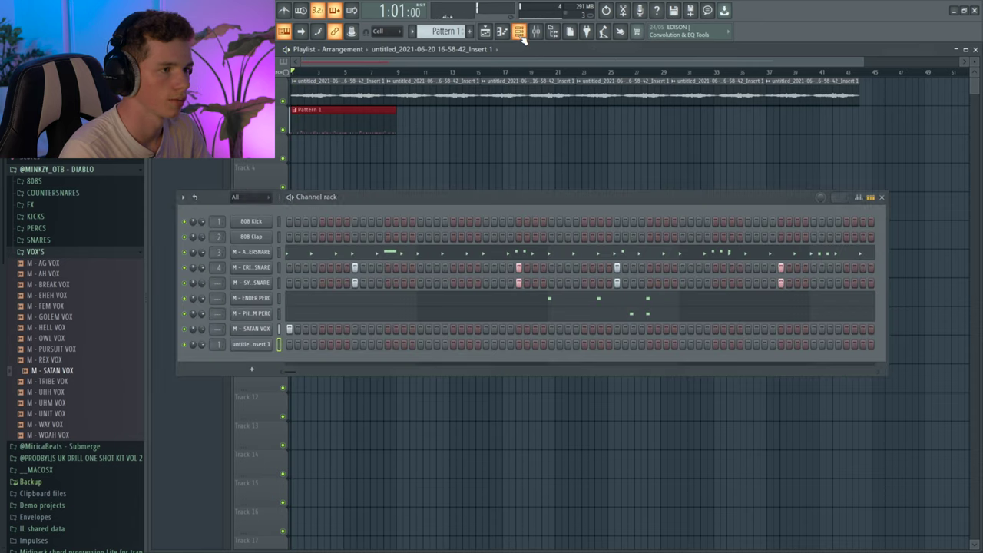
{"action": "key", "text": "space"}
{"action": "key", "text": "space"}
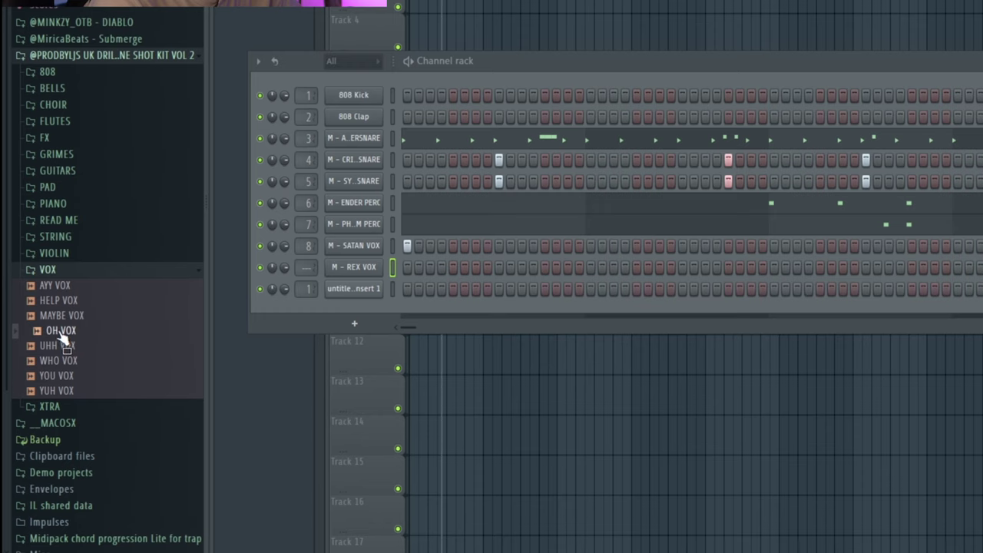
Step: Add OH VOX from the UK drill one shot kit below the Rex vox, with hits on steps 17, 22 and 29
{"action": "left_click_drag", "start_coordinate": [58, 334], "coordinate": [367, 288]}
{"action": "left_click", "coordinate": [590, 289]}
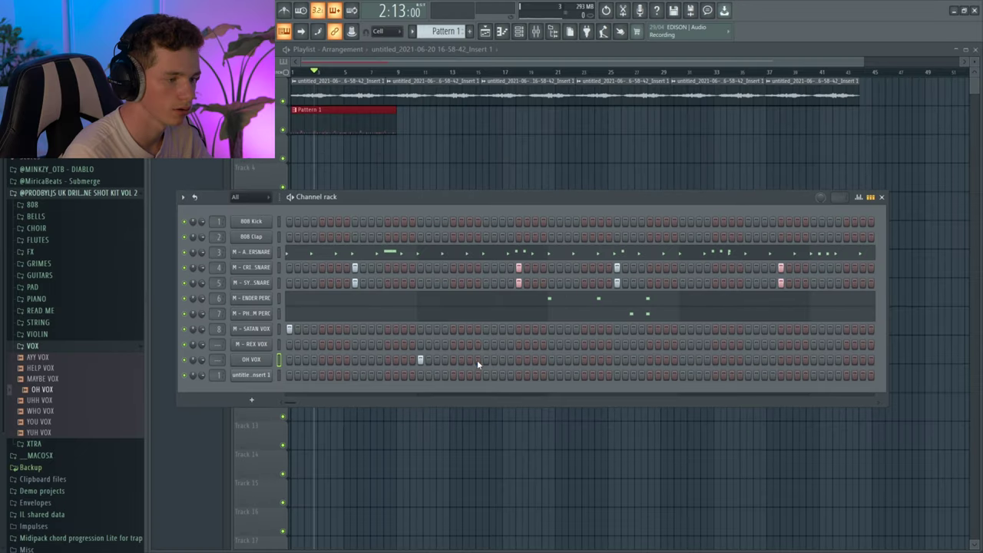
{"action": "key", "text": "space"}
{"action": "key", "text": "space"}
{"action": "left_click", "coordinate": [517, 359]}
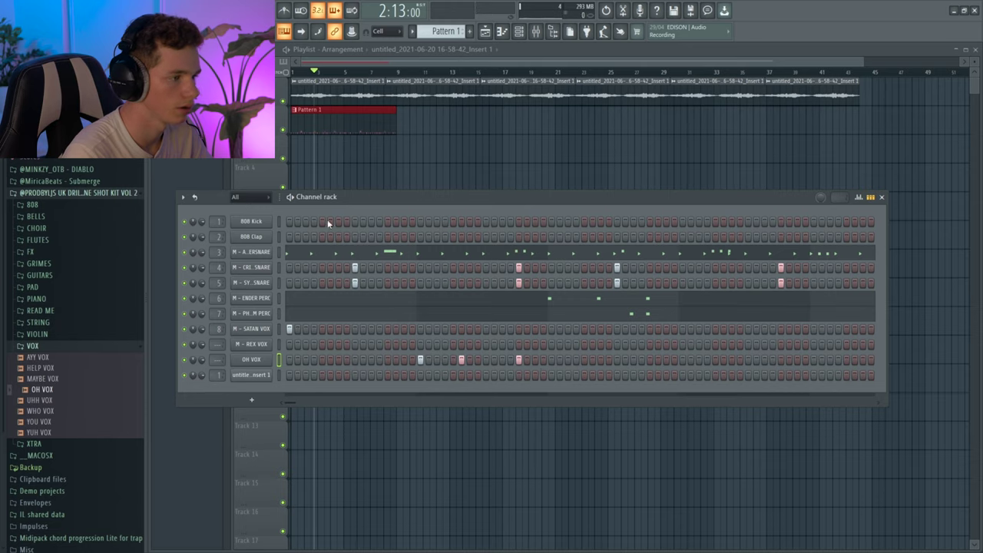
Step: Play the beat from the start and move the middle Oh vox hit one step later, to step 23
{"action": "left_click", "coordinate": [293, 72]}
{"action": "key", "text": "space"}
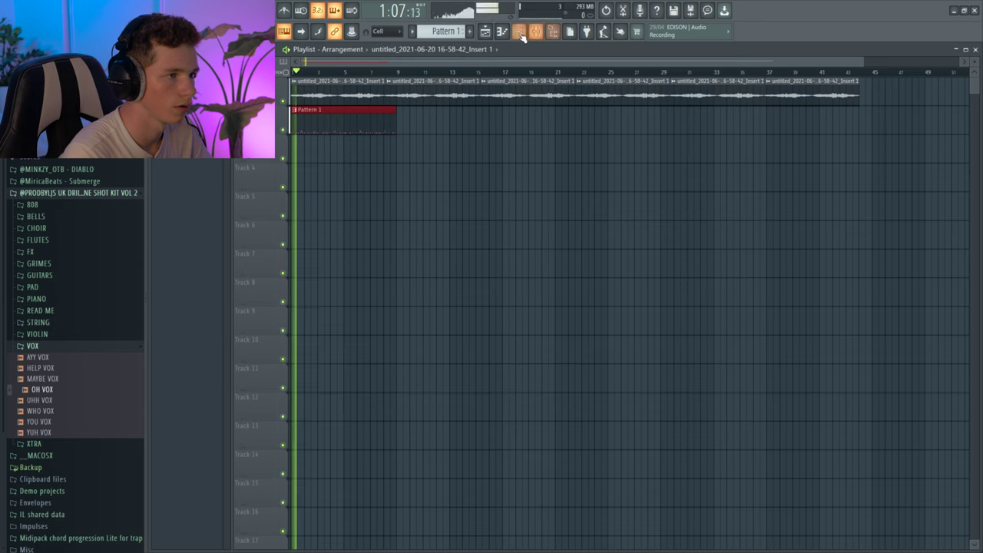
{"action": "left_click", "coordinate": [520, 32]}
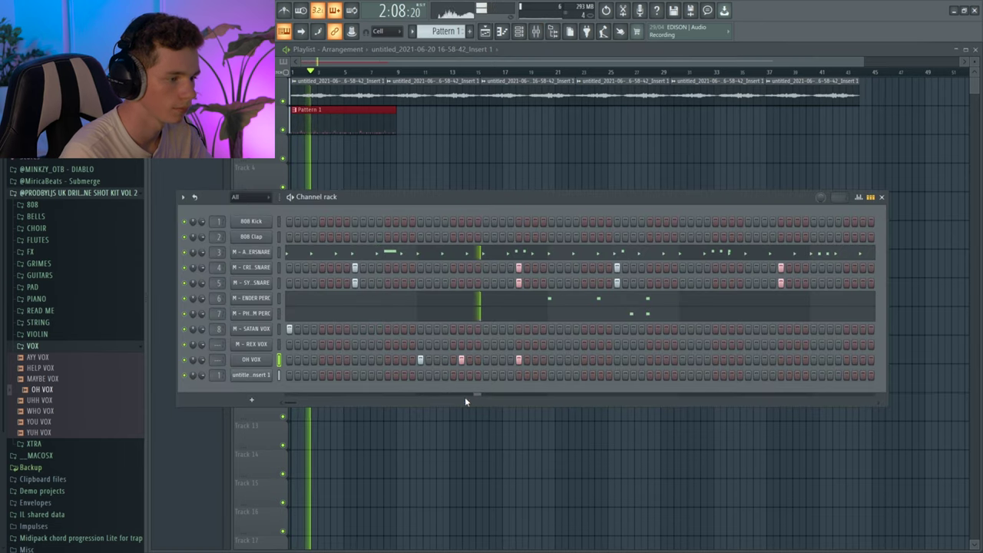
{"action": "left_click", "coordinate": [468, 359]}
{"action": "left_click", "coordinate": [461, 359]}
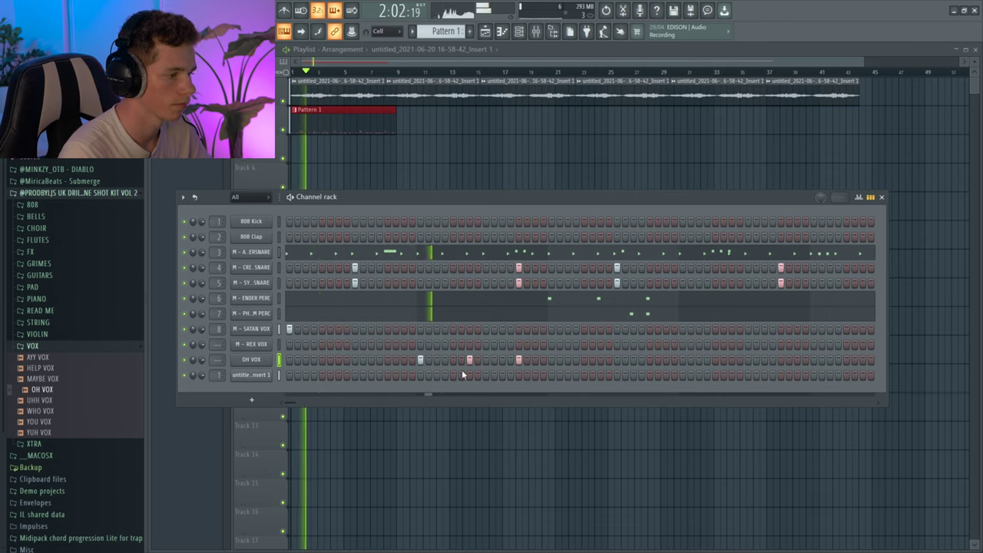
{"action": "key", "text": "space"}
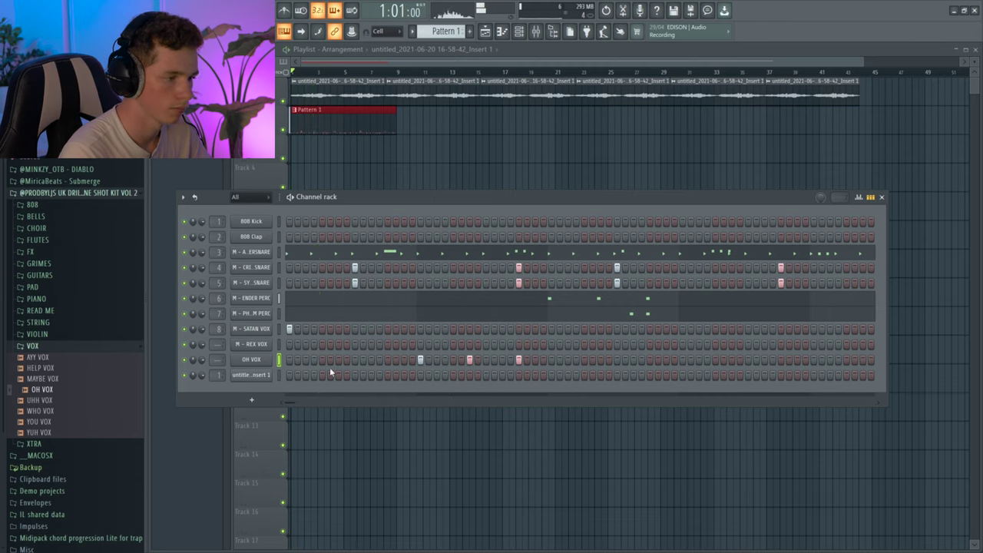
Step: Give the three Oh vox notes descending velocities in the piano roll while auditioning them, and close the piano roll
{"action": "left_click_drag", "start_coordinate": [289, 437], "coordinate": [323, 453]}
{"action": "key", "text": "space"}
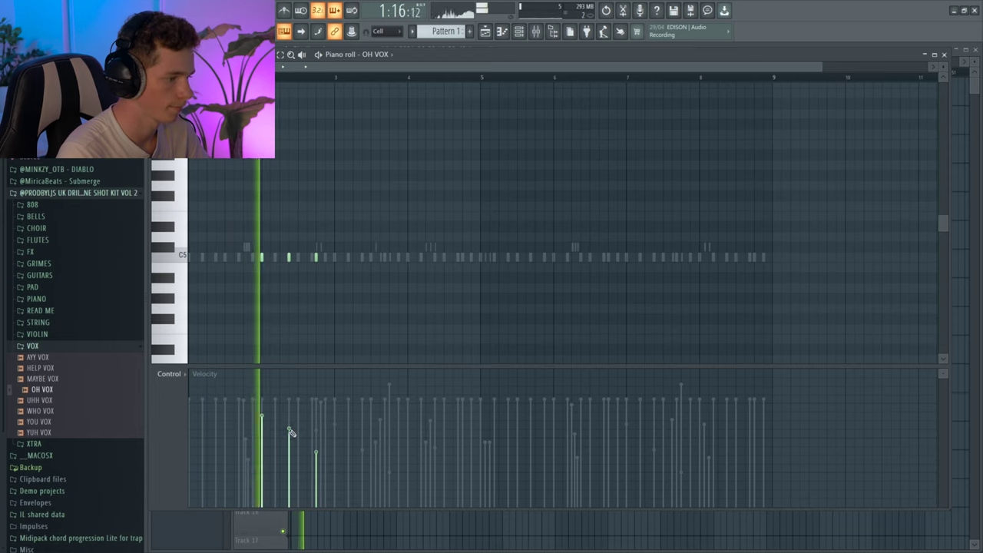
{"action": "left_click_drag", "start_coordinate": [289, 430], "coordinate": [292, 439]}
{"action": "key", "text": "space"}
{"action": "left_click", "coordinate": [944, 54]}
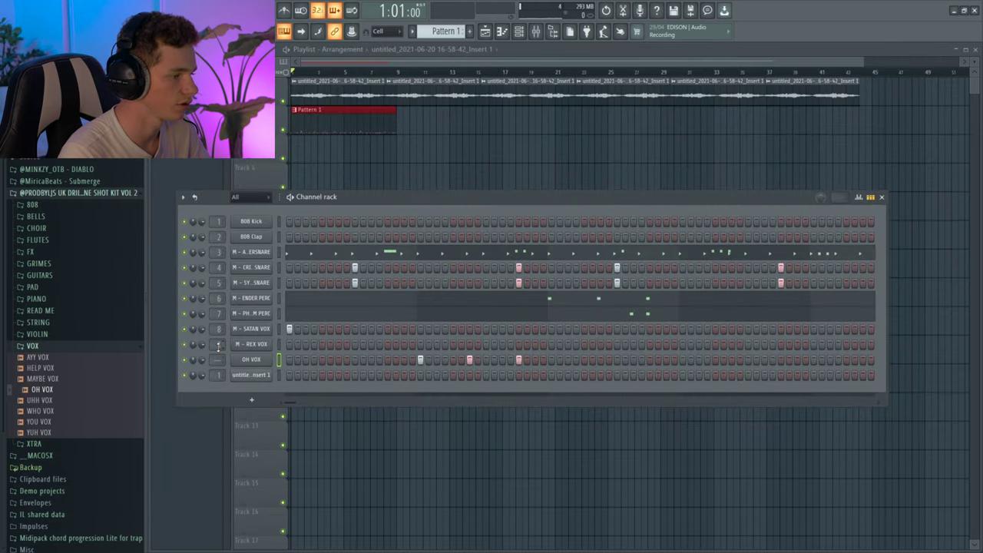
Step: Route the Oh vox to mixer insert 10, load Fruity Reeverb 2 on it, and return to the channel rack
{"action": "key", "text": "F9"}
{"action": "left_click", "coordinate": [922, 83]}
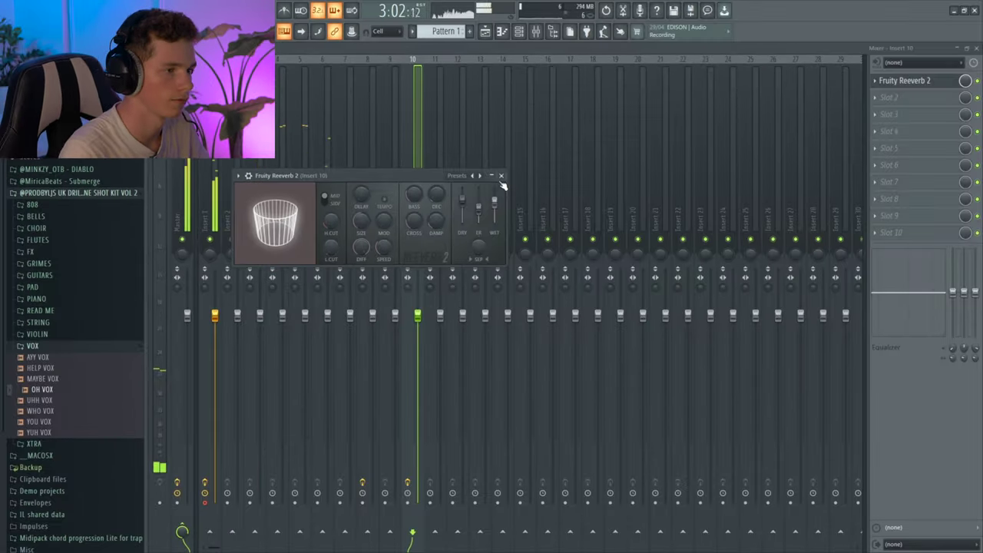
{"action": "left_click", "coordinate": [660, 239]}
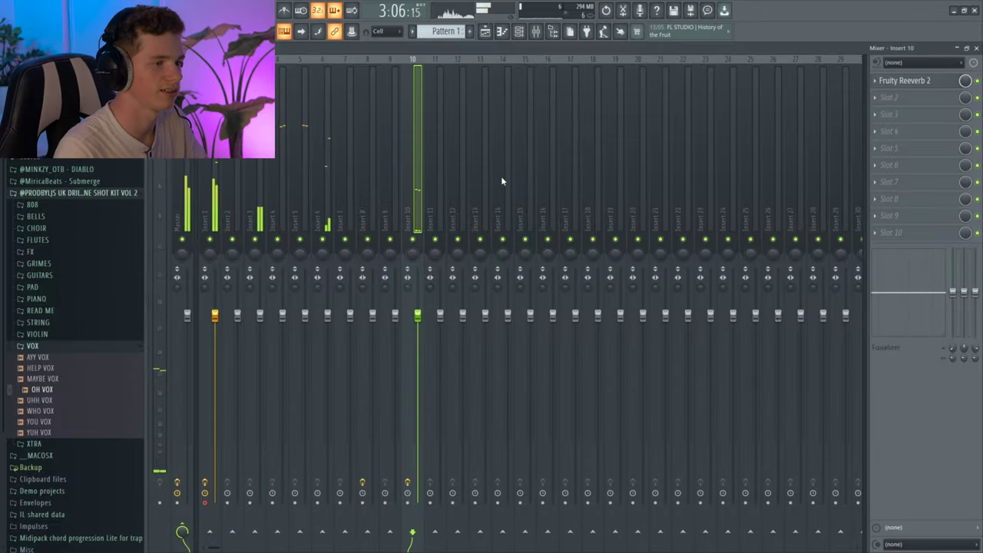
{"action": "key", "text": "F6"}
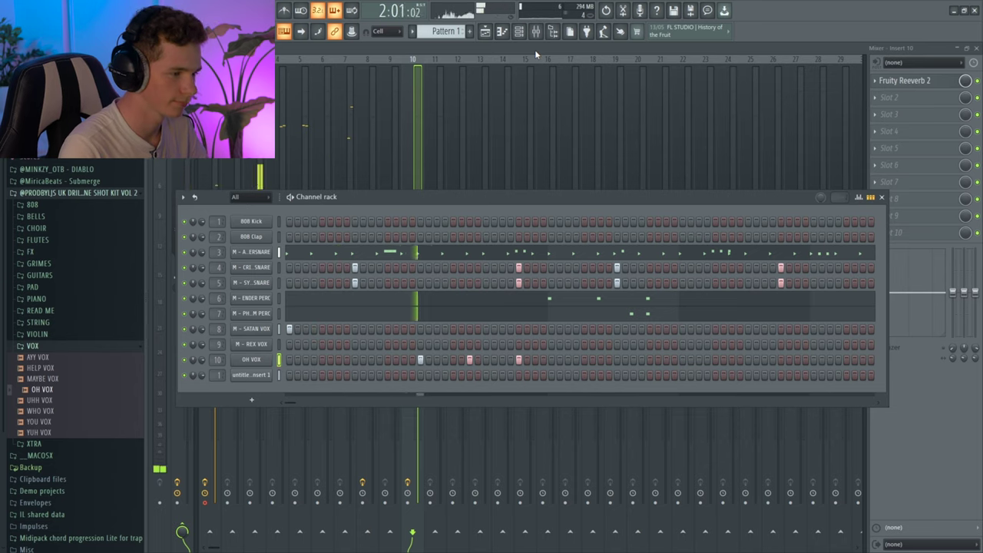